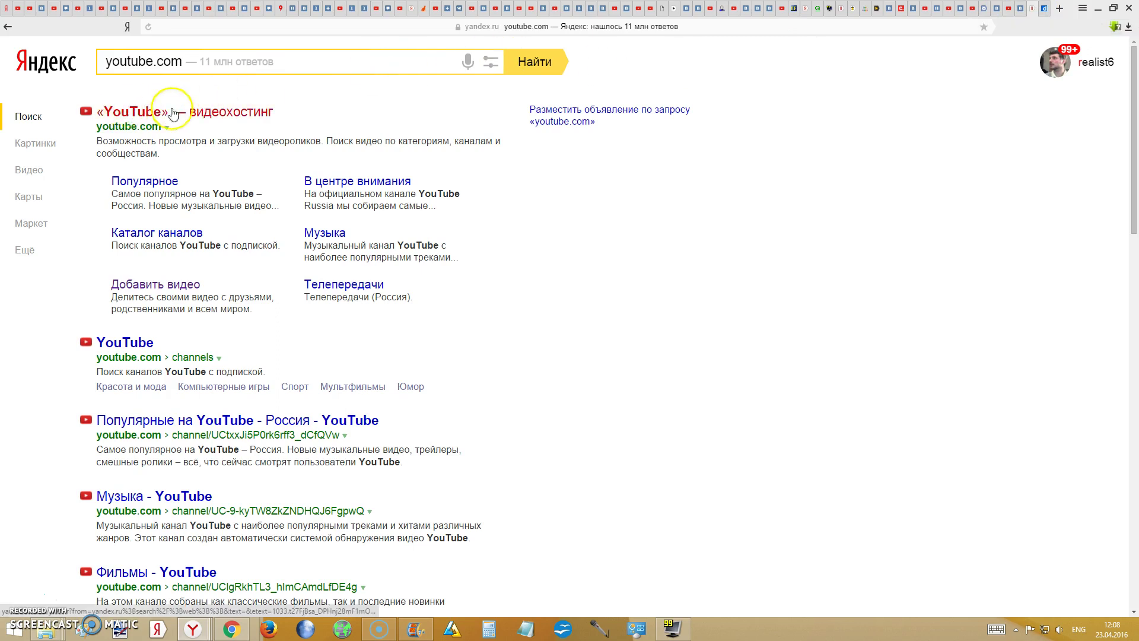
- Open the top «YouTube» video-hosting result in the Yandex results for youtube.com
click(231, 115)
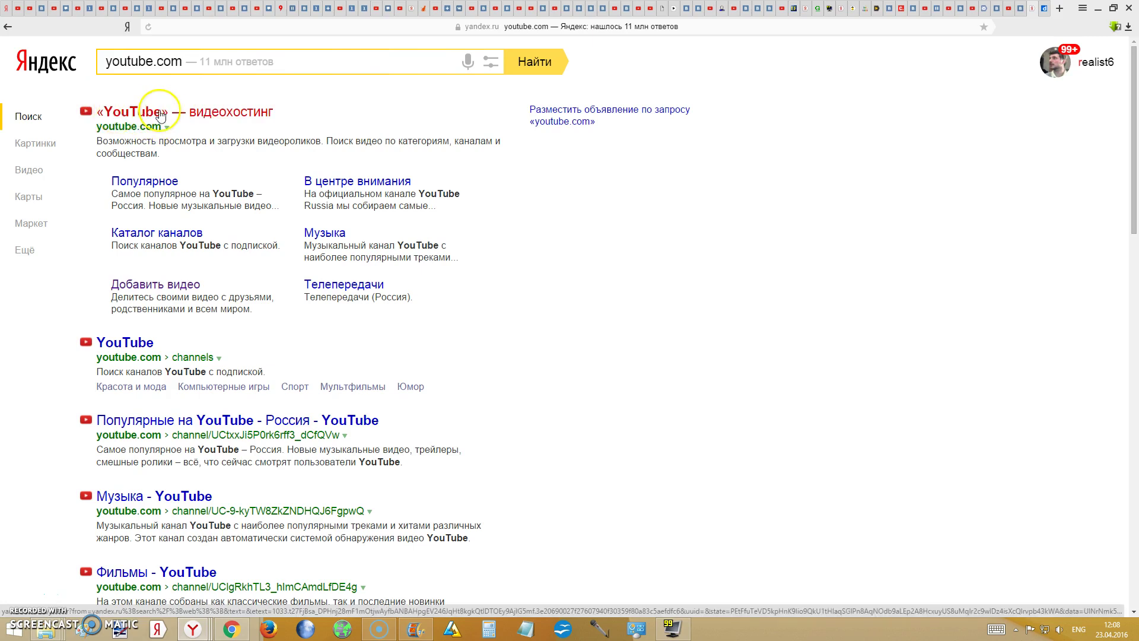
- Go to the Dailymotion home page and open the sign-in form
click(144, 122)
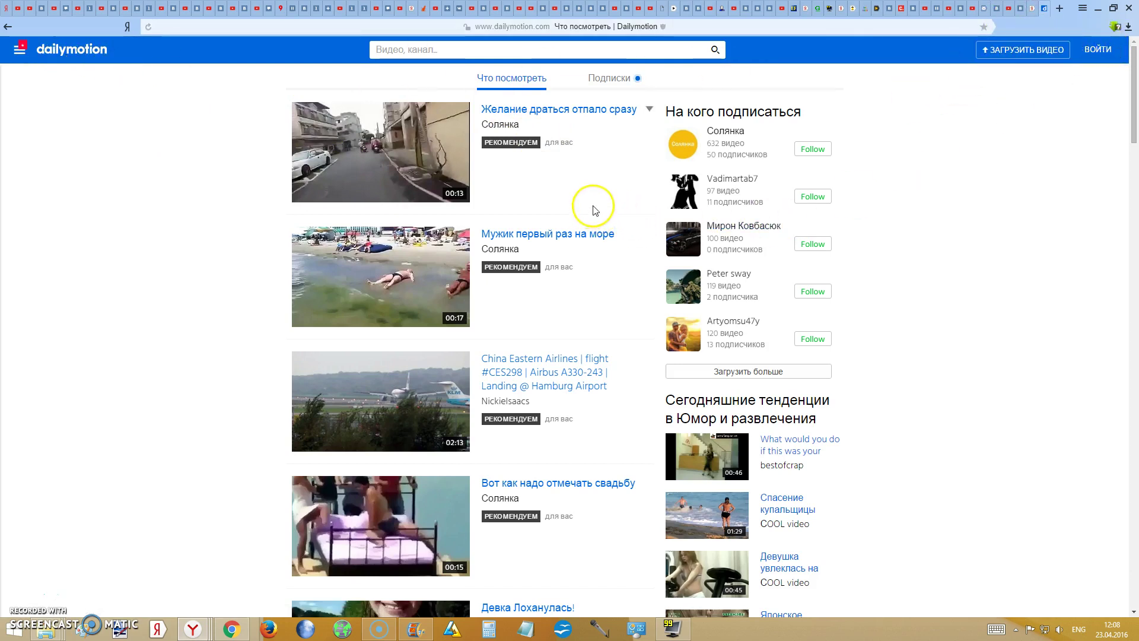
click(1098, 50)
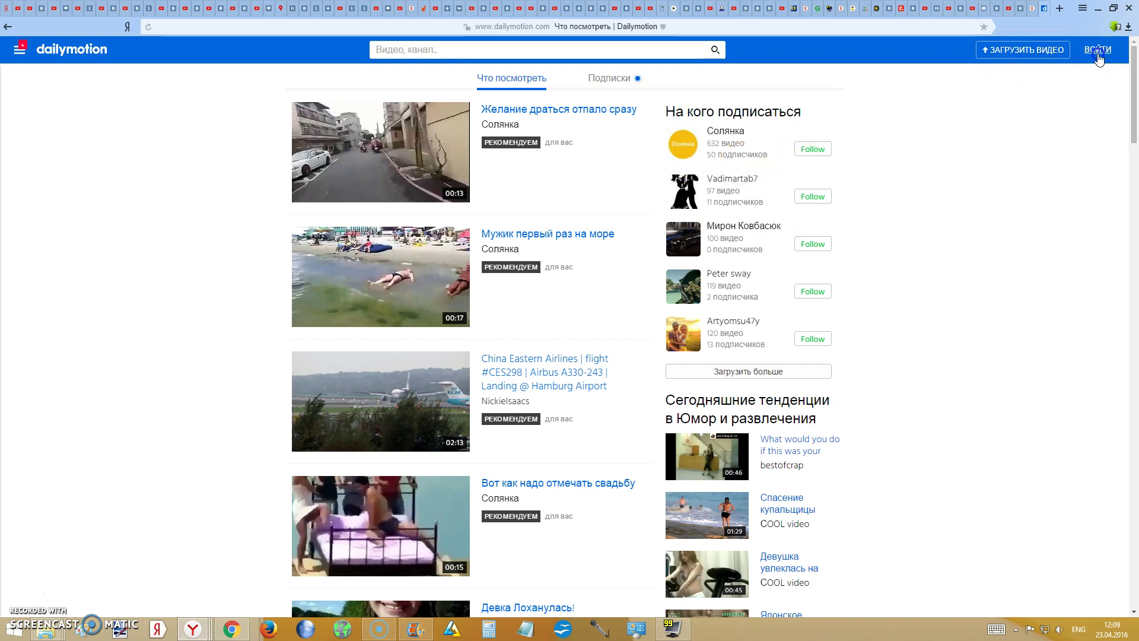
click(431, 181)
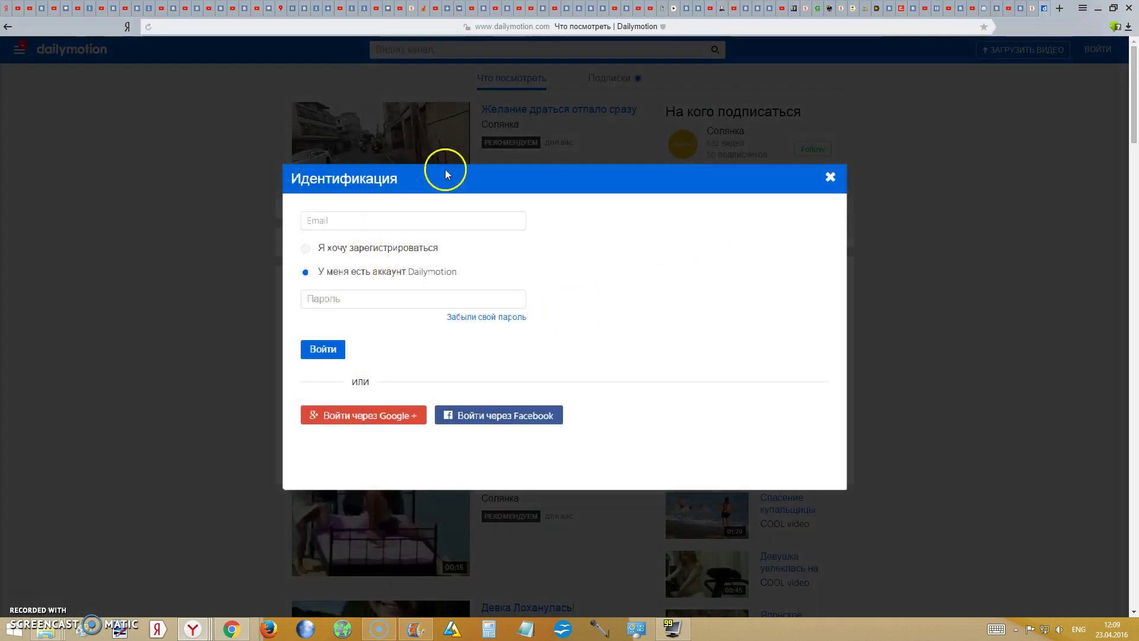
- Enter the Yandex e-mail address and choose to register a new account
click(318, 220)
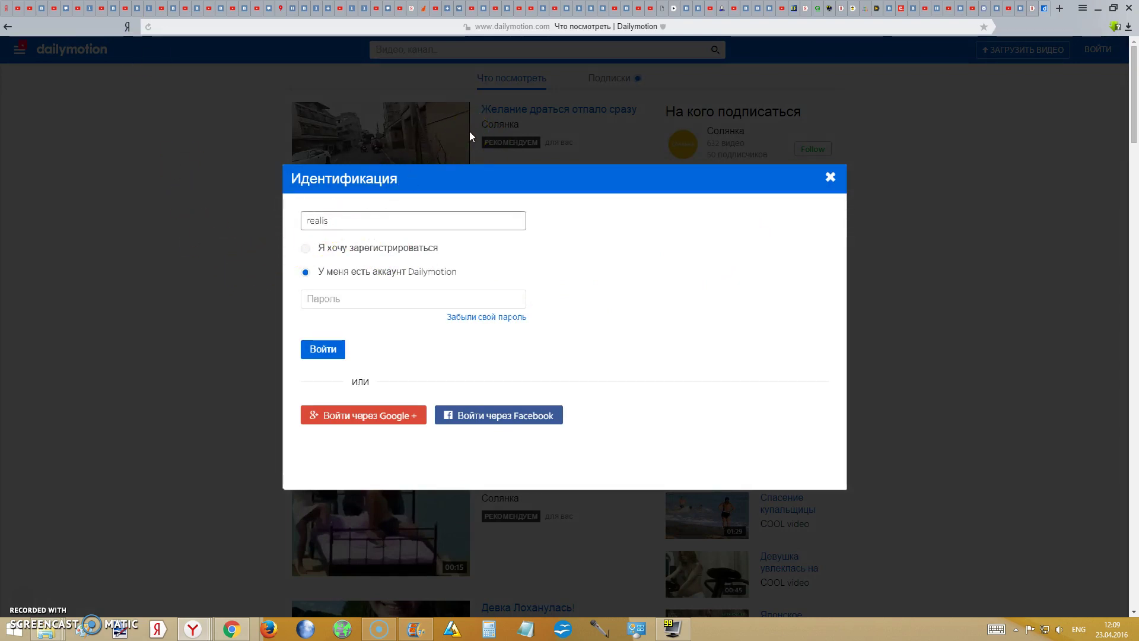
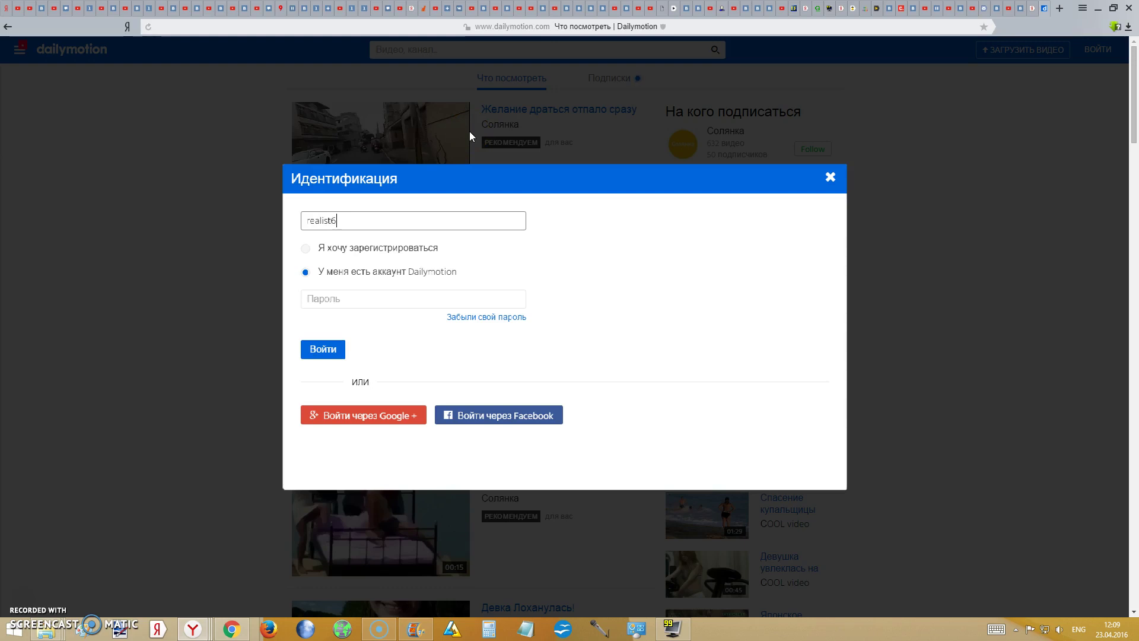
click(366, 255)
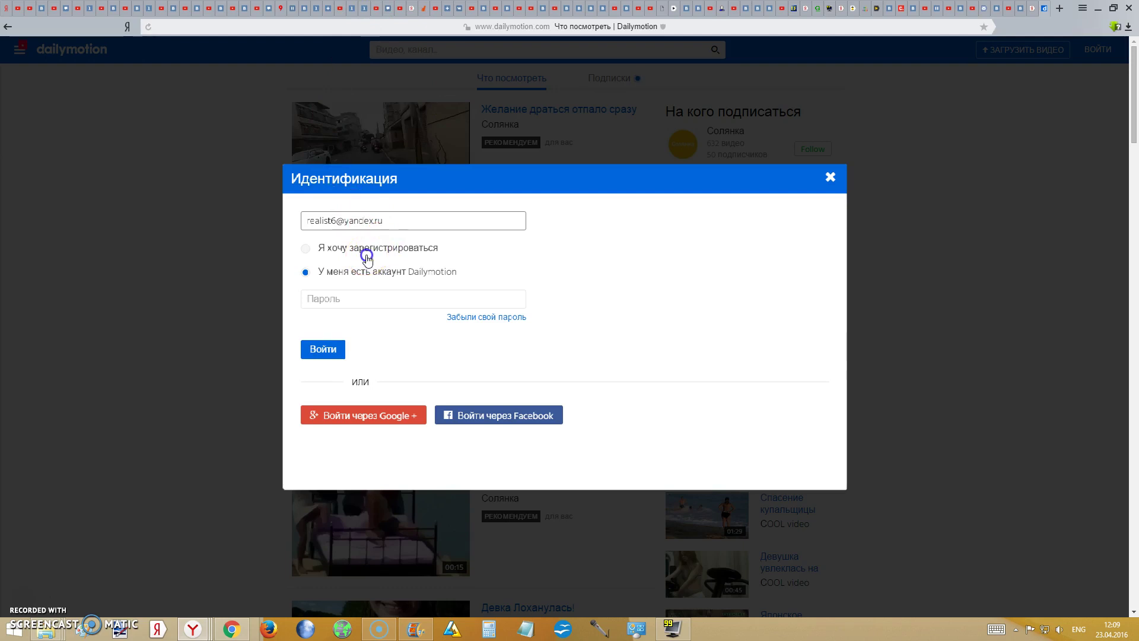
click(366, 332)
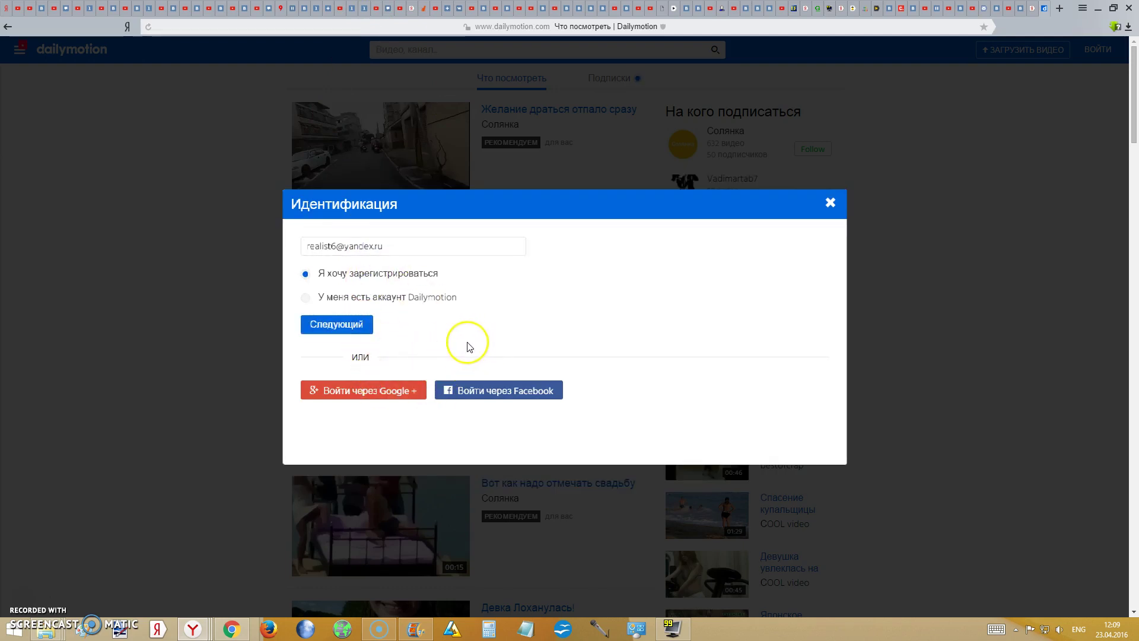
click(360, 325)
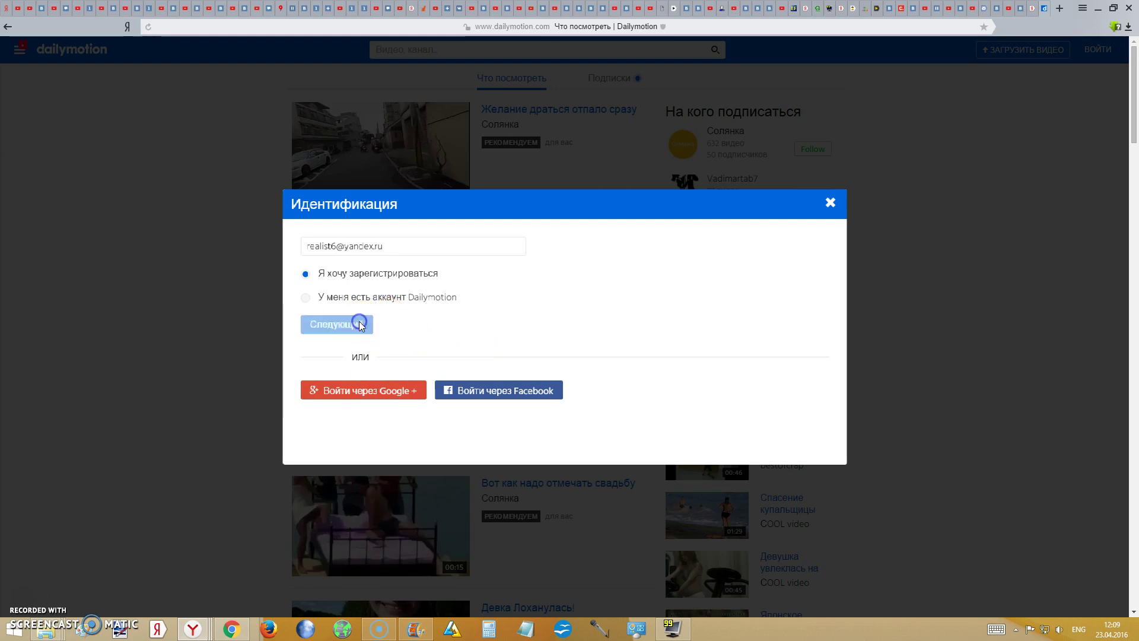
- Enter the account password and repeat it in Подтвердить пароль
text(123456)
key(Tab)
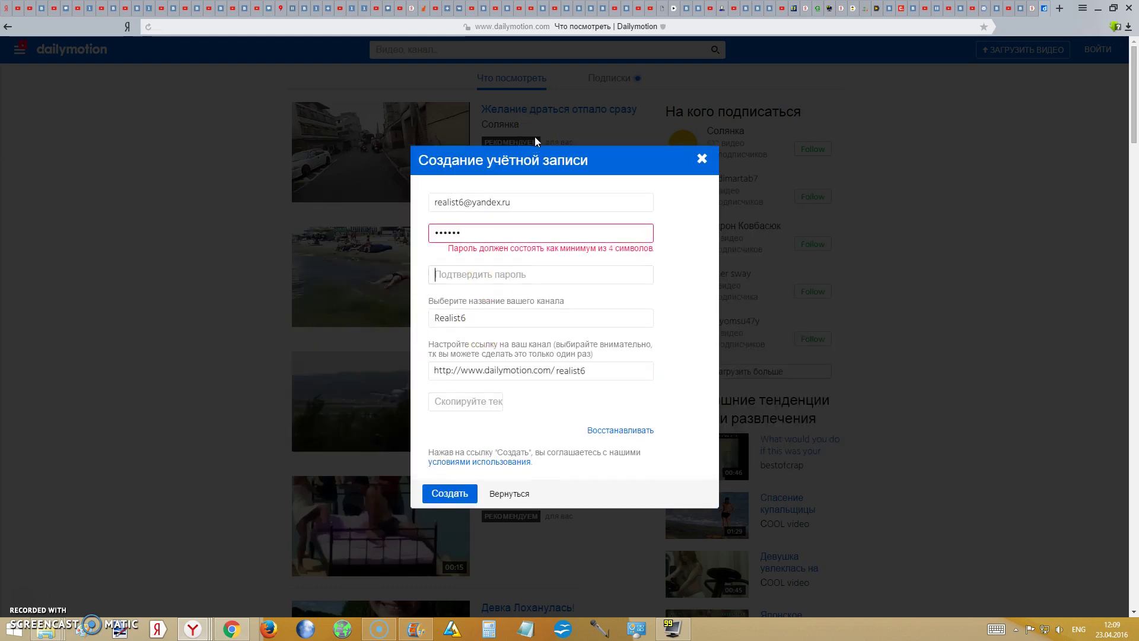
text(123456)
click(554, 394)
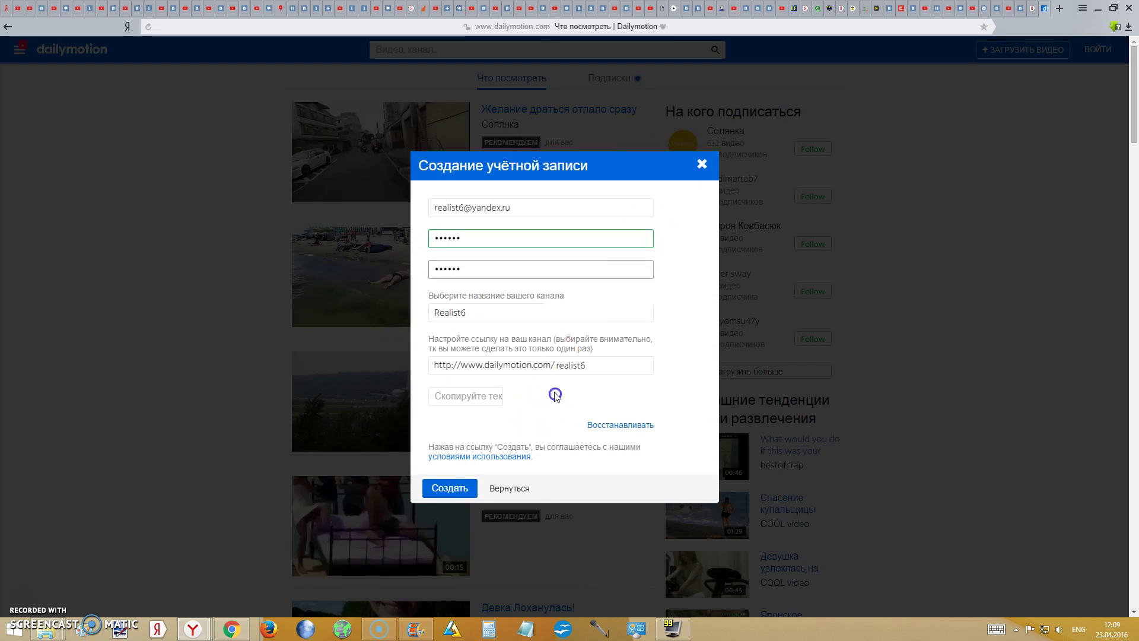
- Refresh the security code until readable, enter it, and click Создать to create the account
click(431, 496)
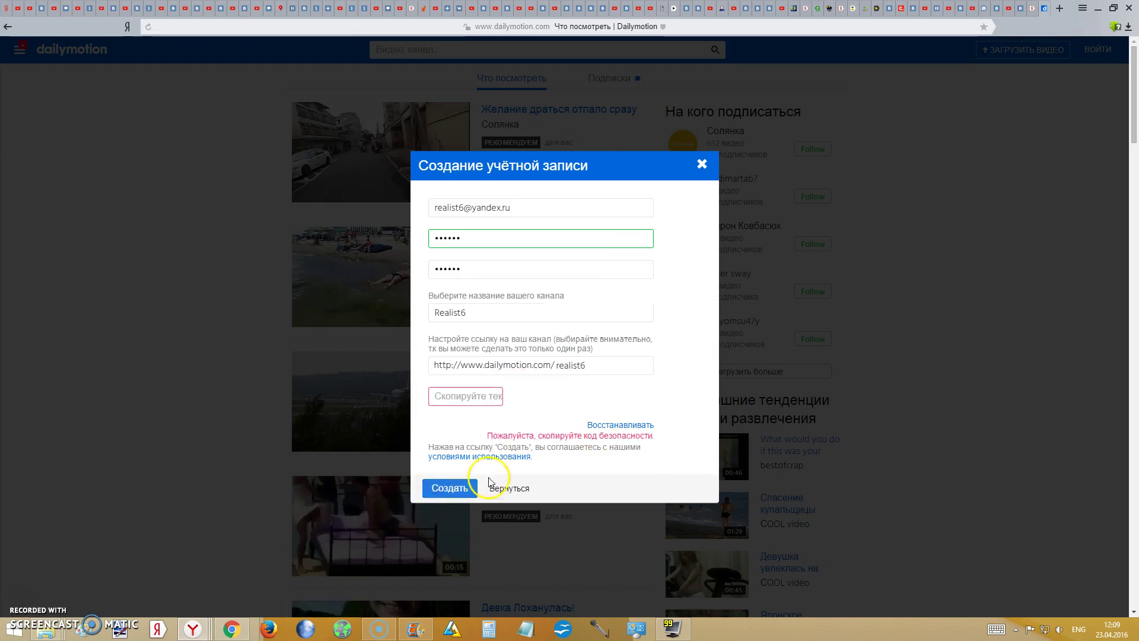
click(462, 401)
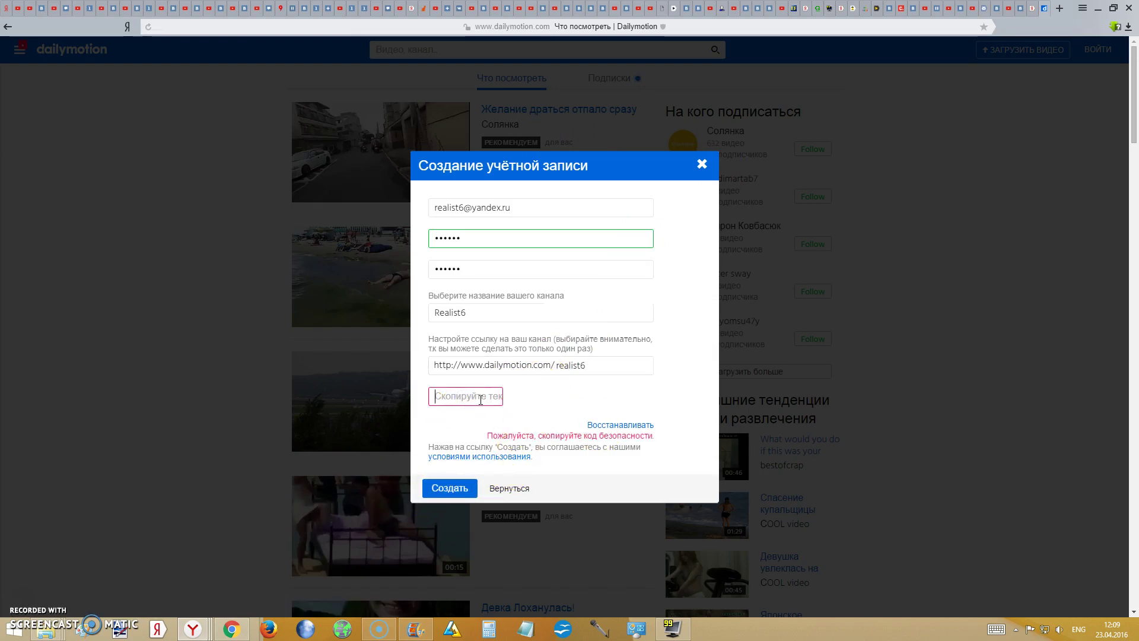
click(580, 422)
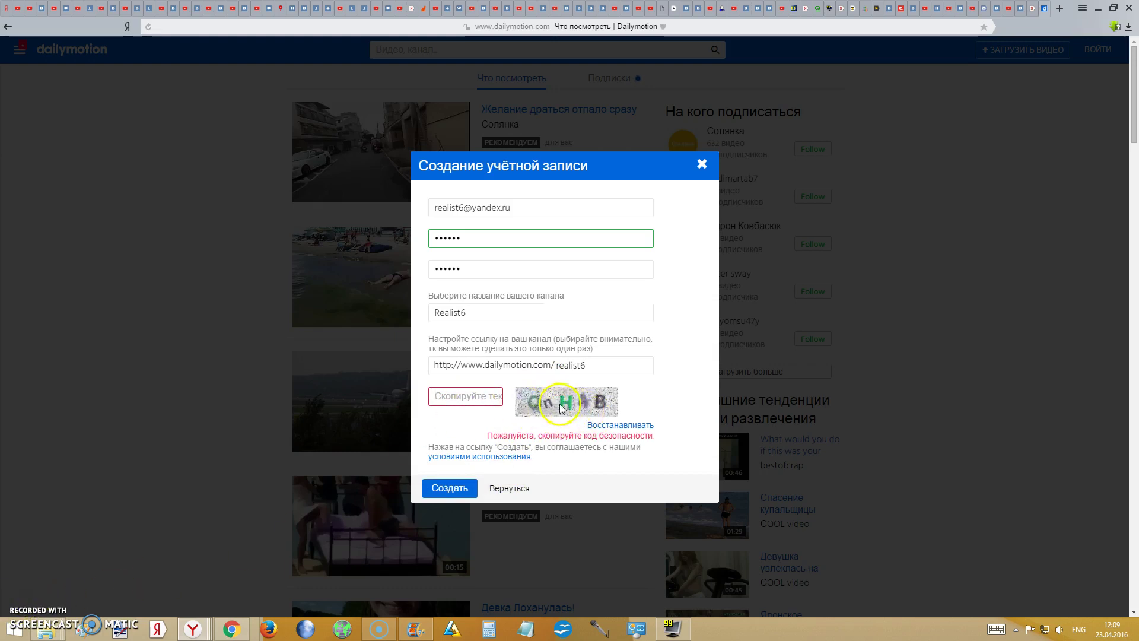
click(613, 424)
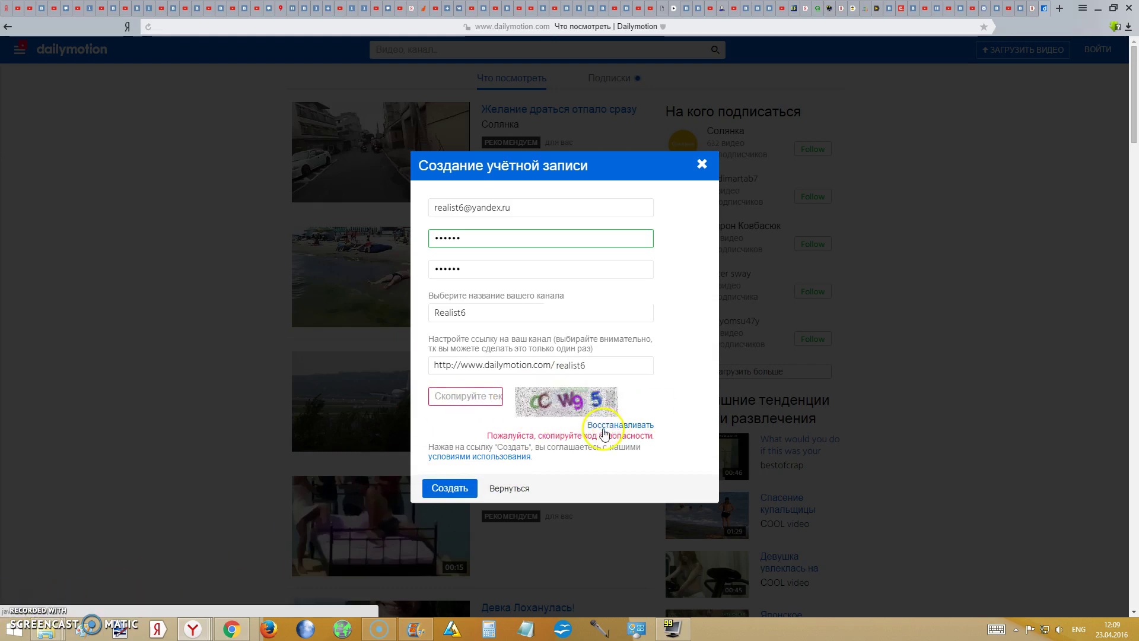
click(467, 399)
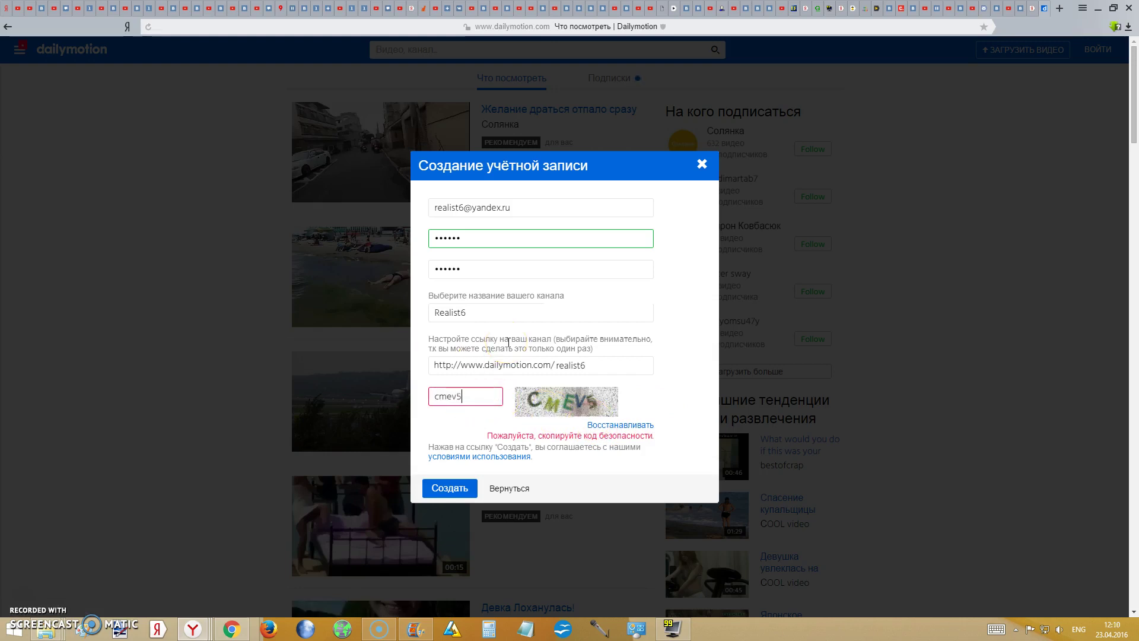
click(442, 488)
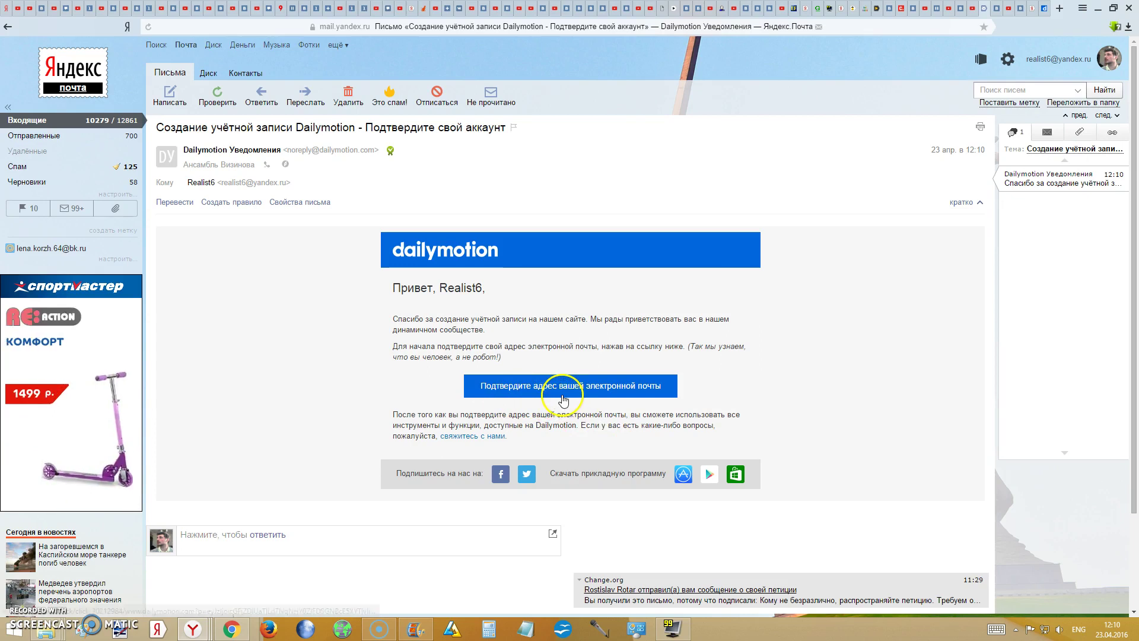
- Follow the 'Подтвердите адрес вашей электронной почты' link in Dailymotion's confirmation e-mail
click(563, 401)
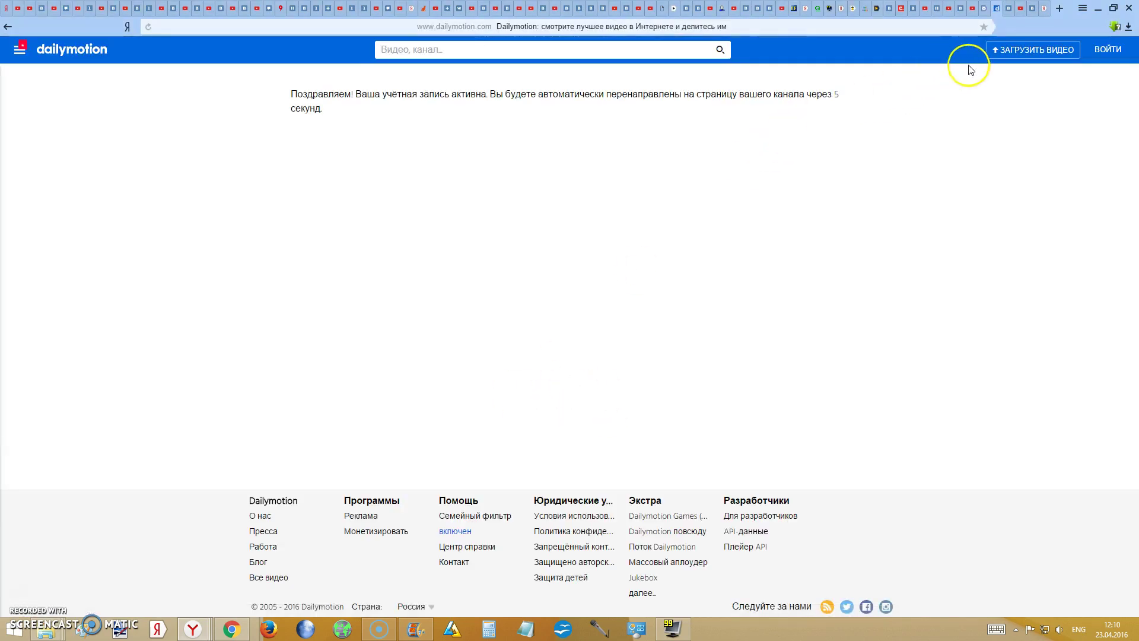
- Sign in to the newly activated Dailymotion account and go to the channel page
click(1108, 49)
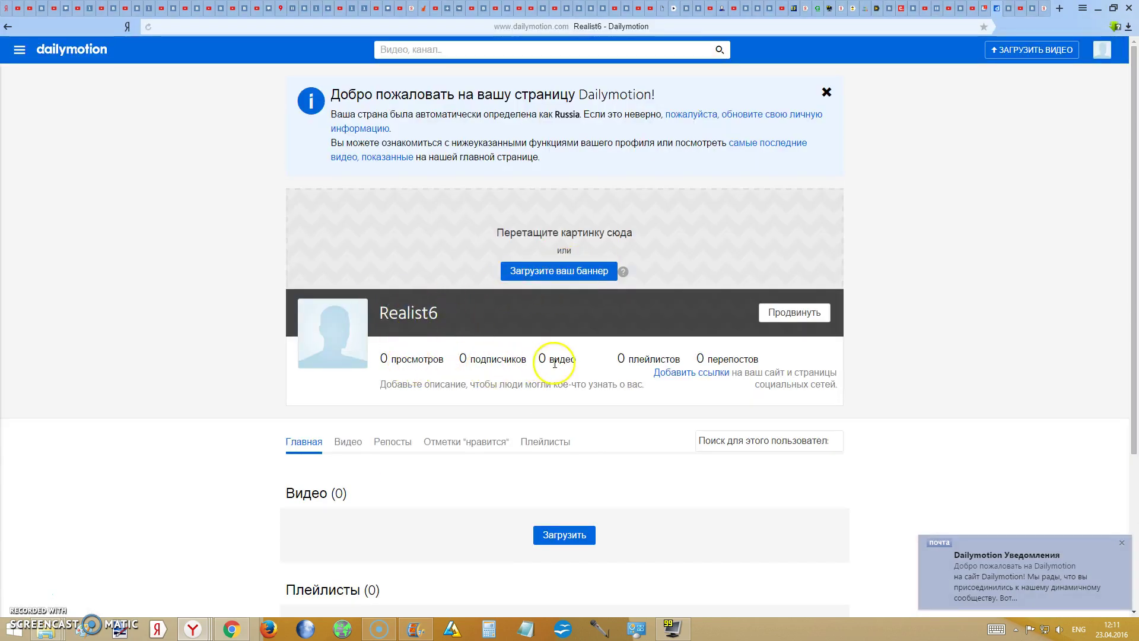
scroll(783, 311, down, 1)
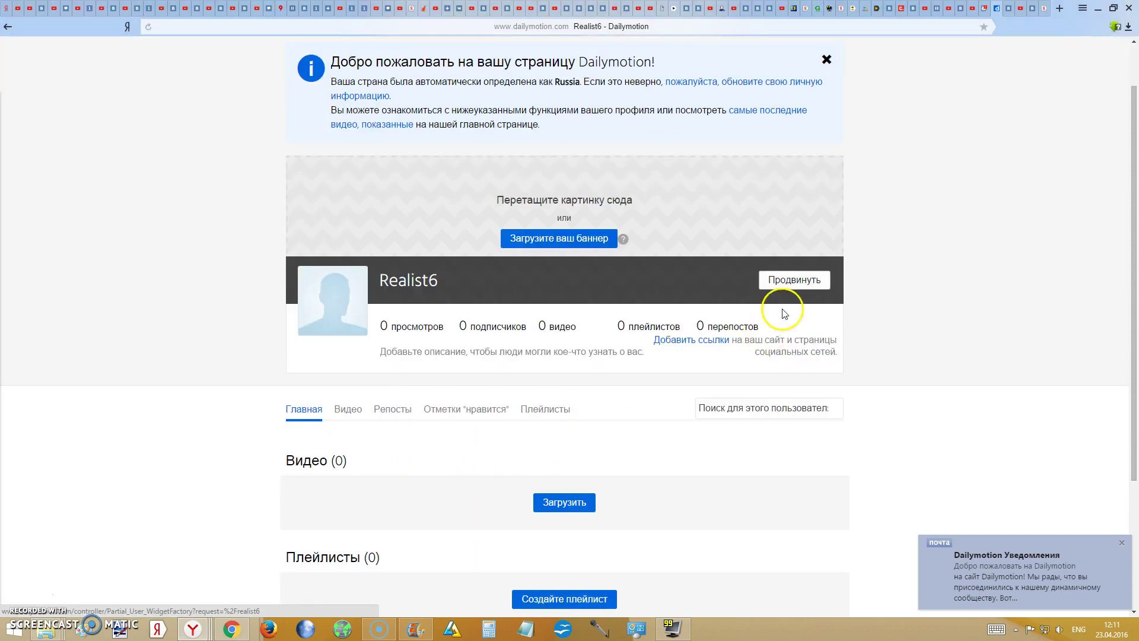
click(768, 289)
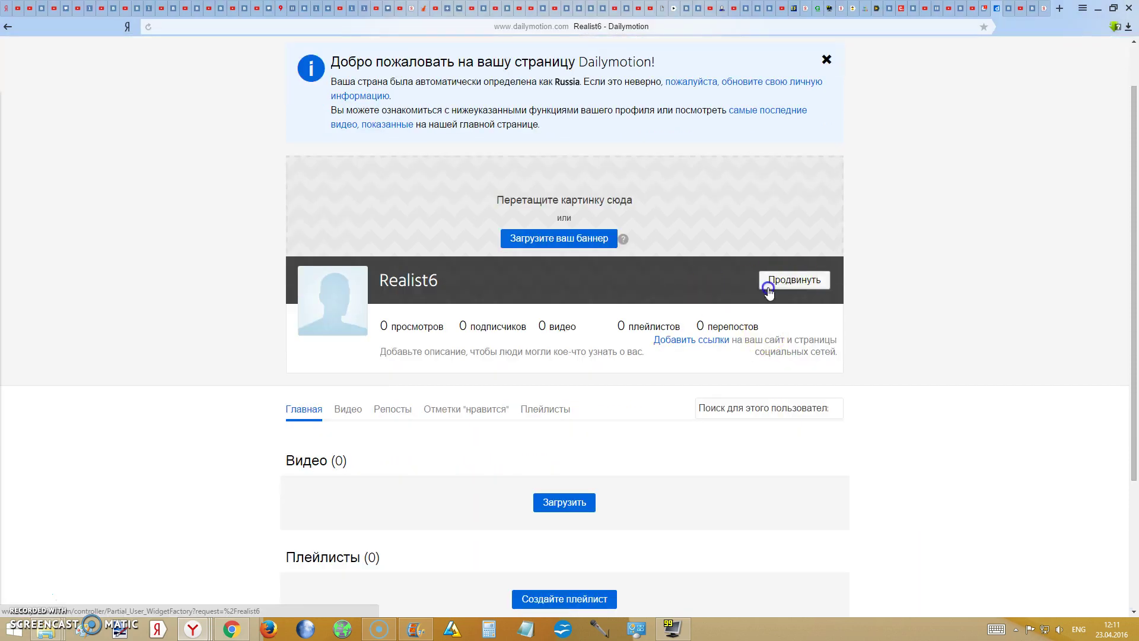
- Try setting Безымянный12 from the Тест ПК folder as the channel cover
click(560, 240)
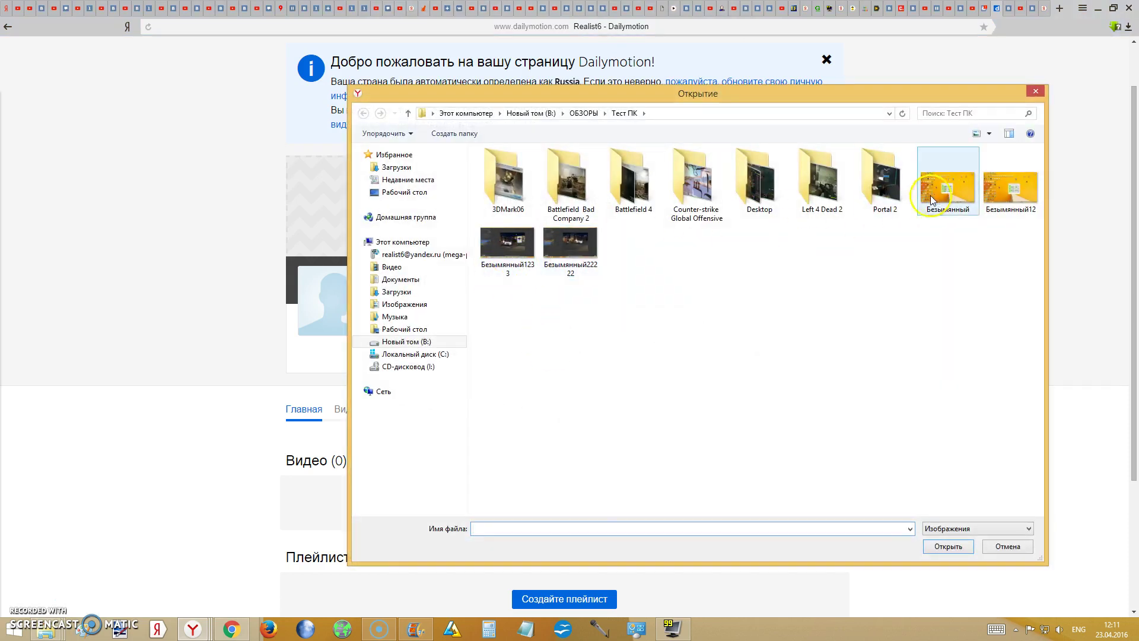
click(530, 246)
click(948, 189)
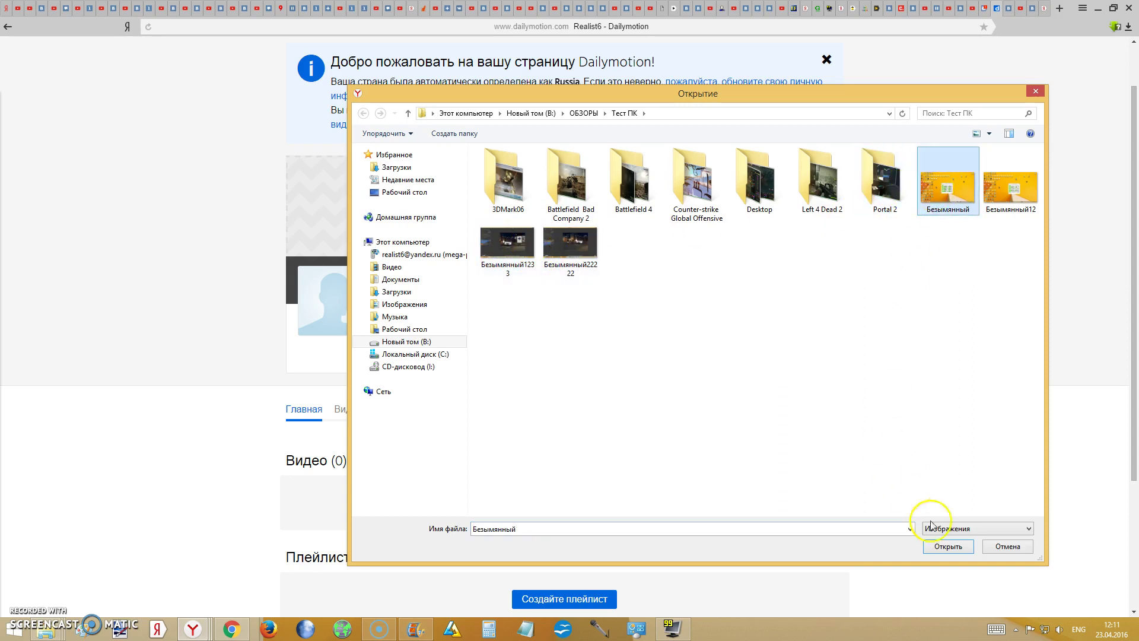
double_click(570, 181)
click(622, 116)
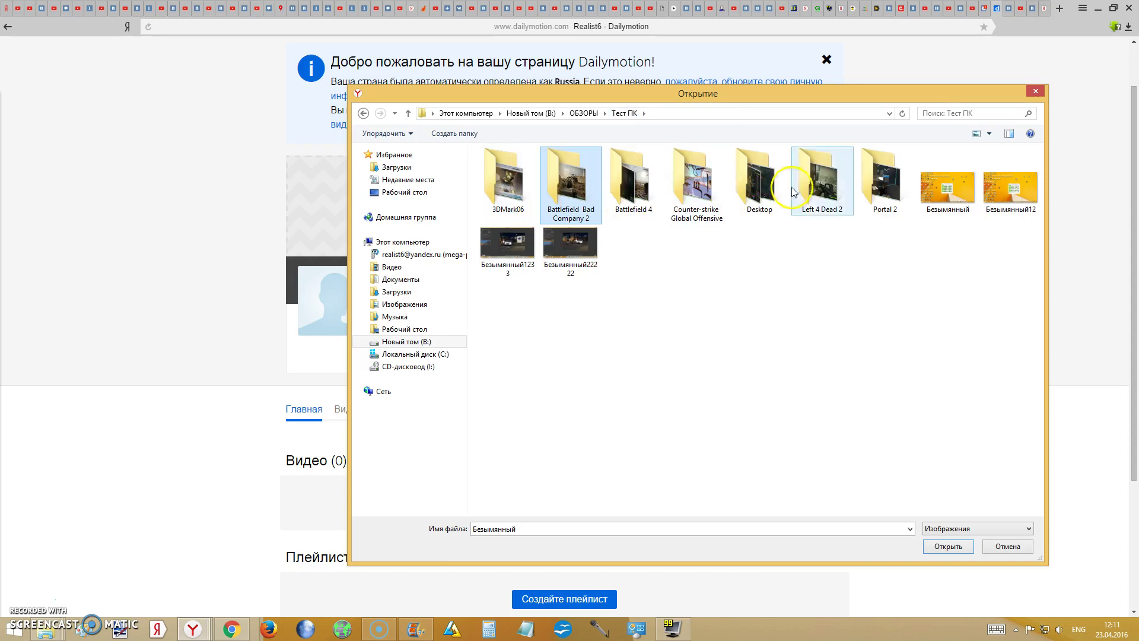
click(872, 177)
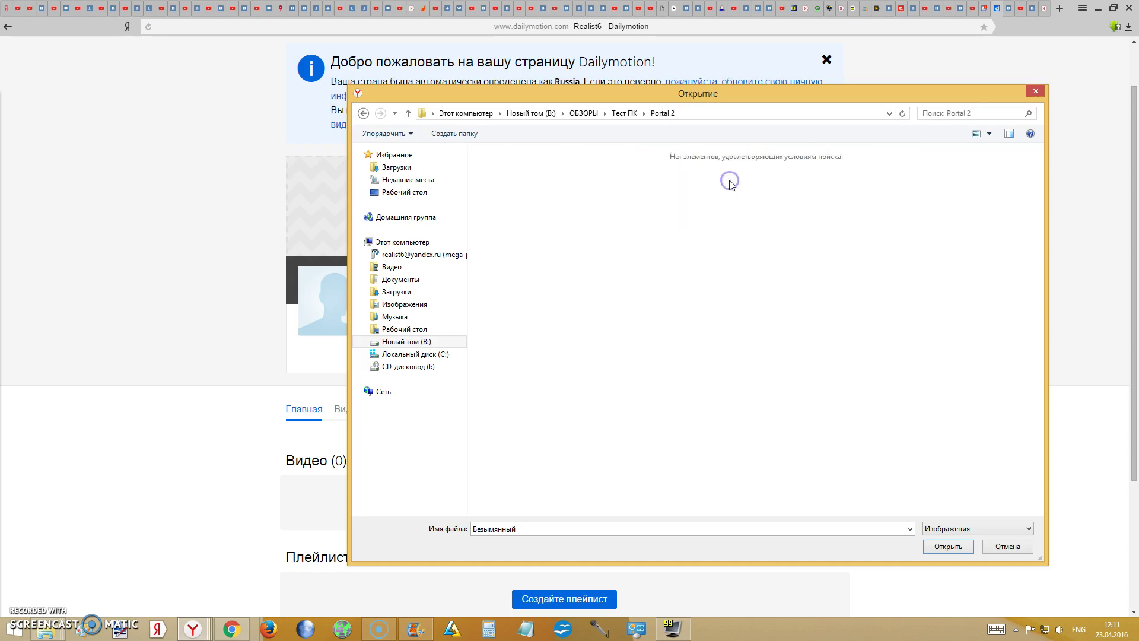
click(623, 112)
click(1008, 193)
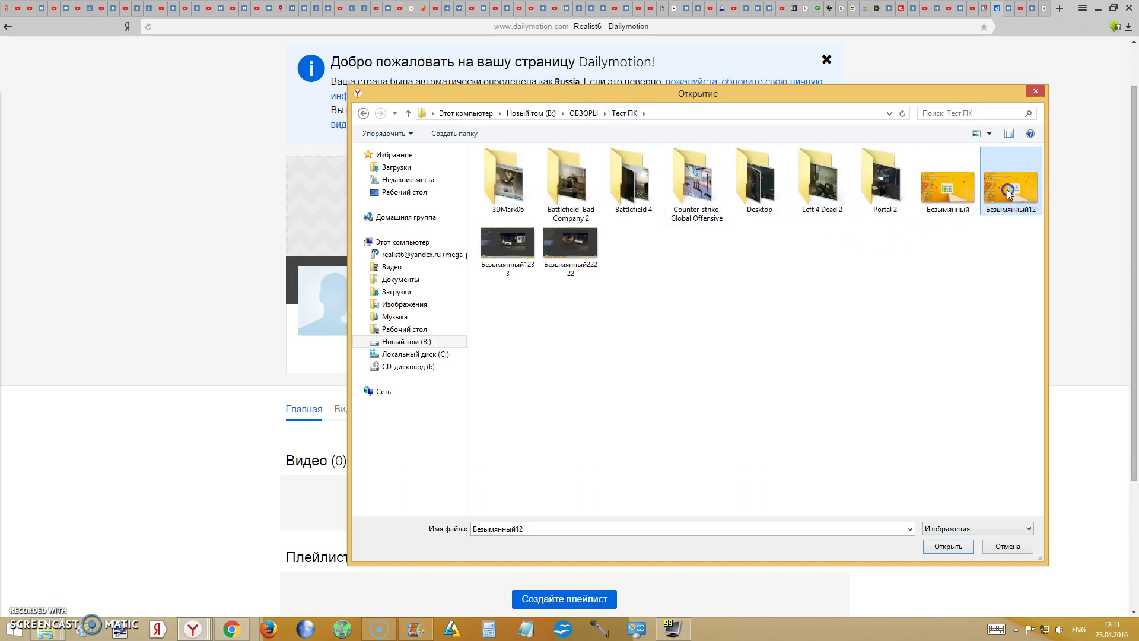
click(947, 546)
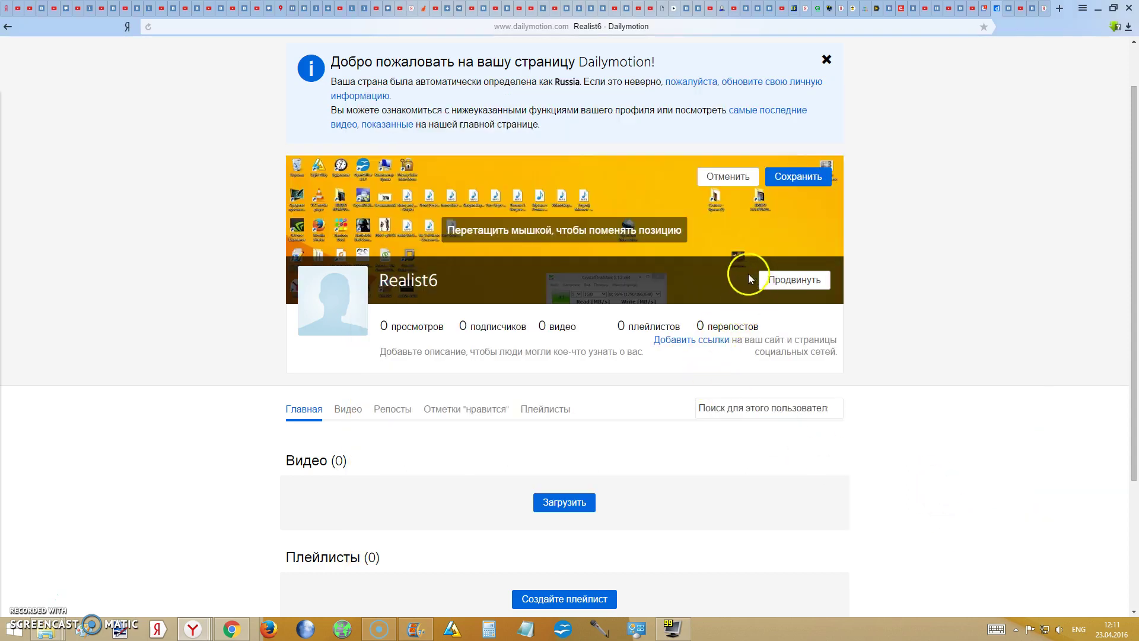
- Upload Безымянный22222 as the channel profile picture
scroll(749, 273, down, 2)
scroll(682, 202, up, 1)
click(331, 231)
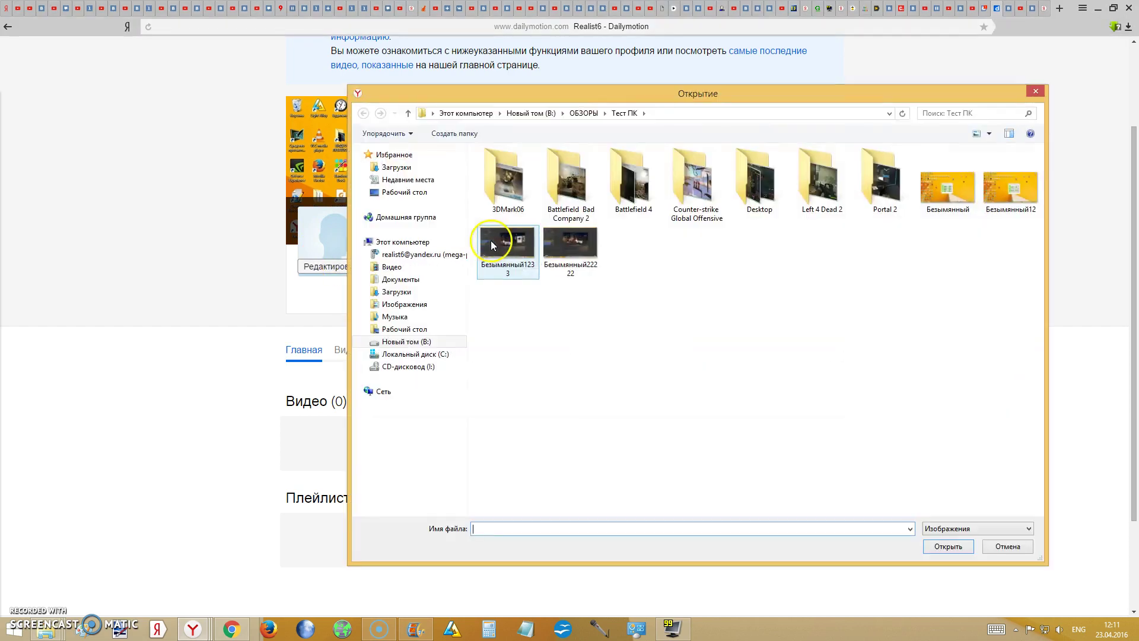
click(534, 252)
click(570, 243)
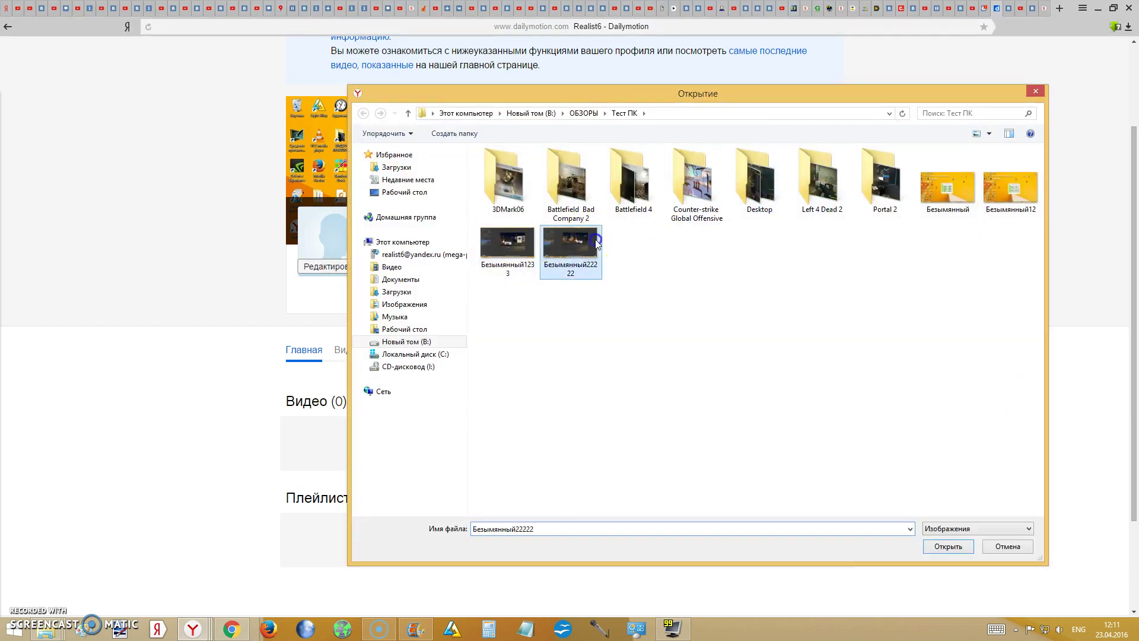
click(948, 544)
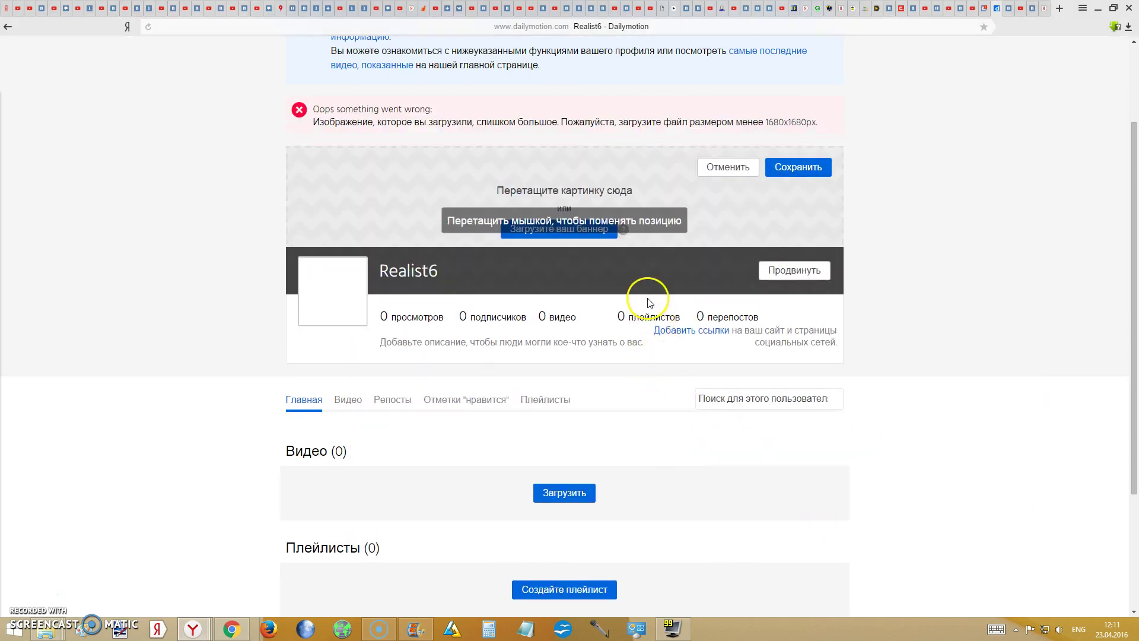
- Open and close the channel promotion widget, then scroll down to the Видео section
click(789, 271)
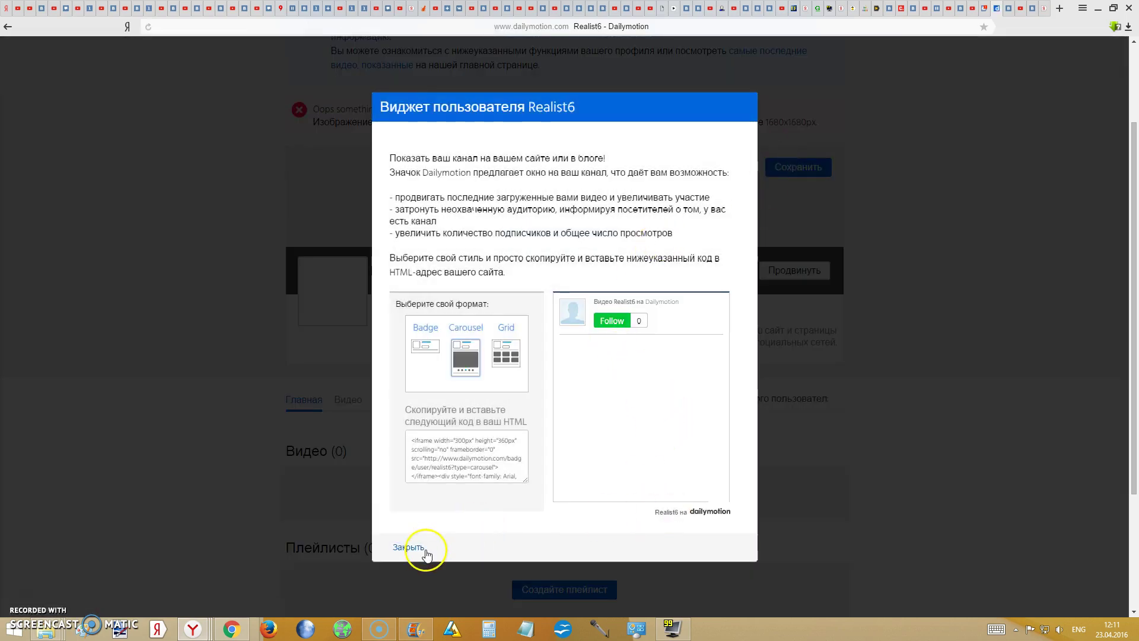
click(420, 544)
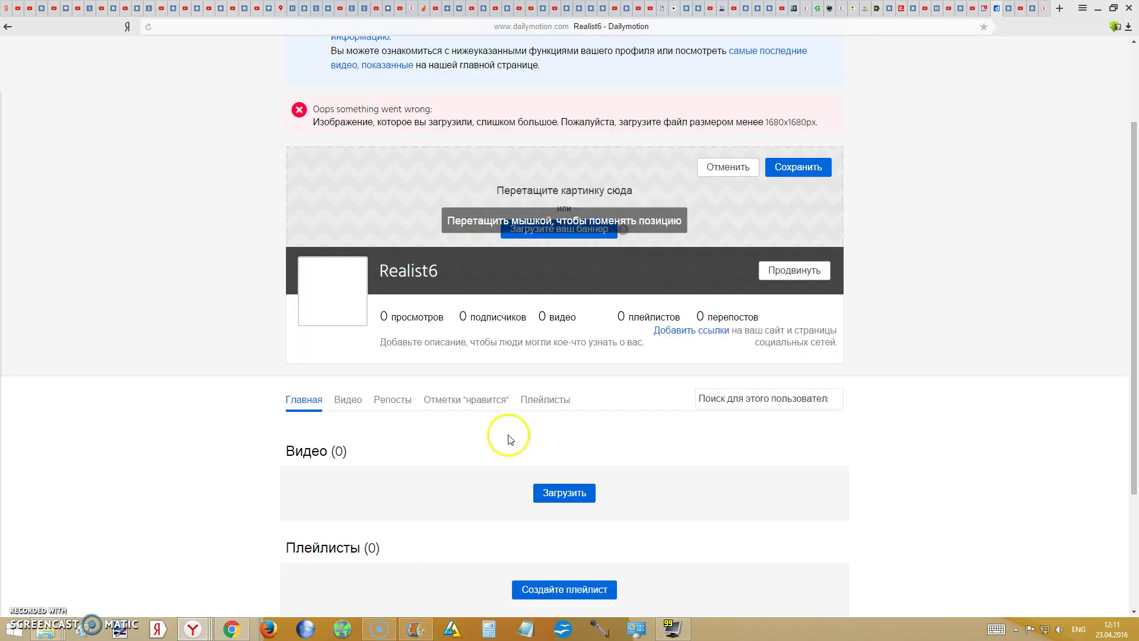
scroll(546, 410, down, 1)
- Choose MVI_2349 from the computer on the upload page and start uploading it
click(584, 437)
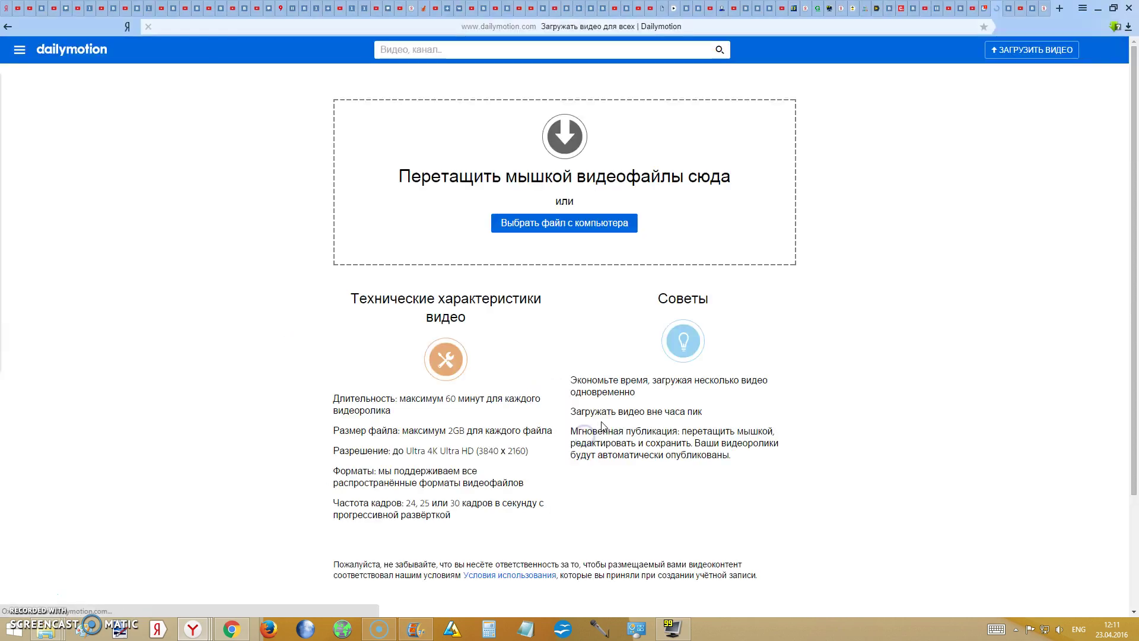
click(555, 226)
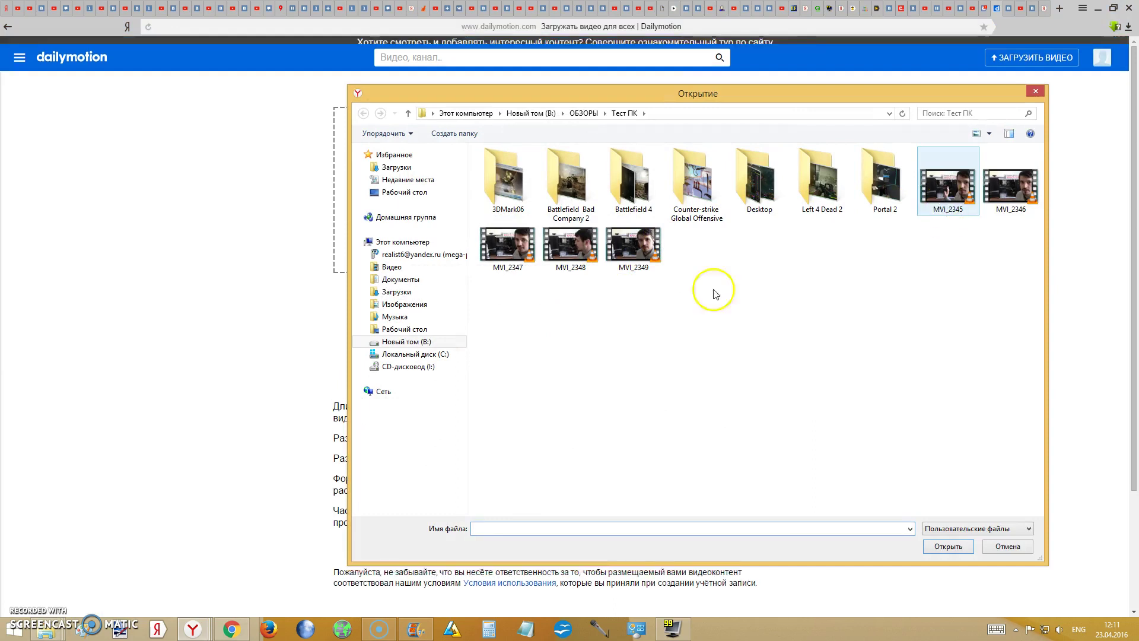
click(637, 252)
click(946, 544)
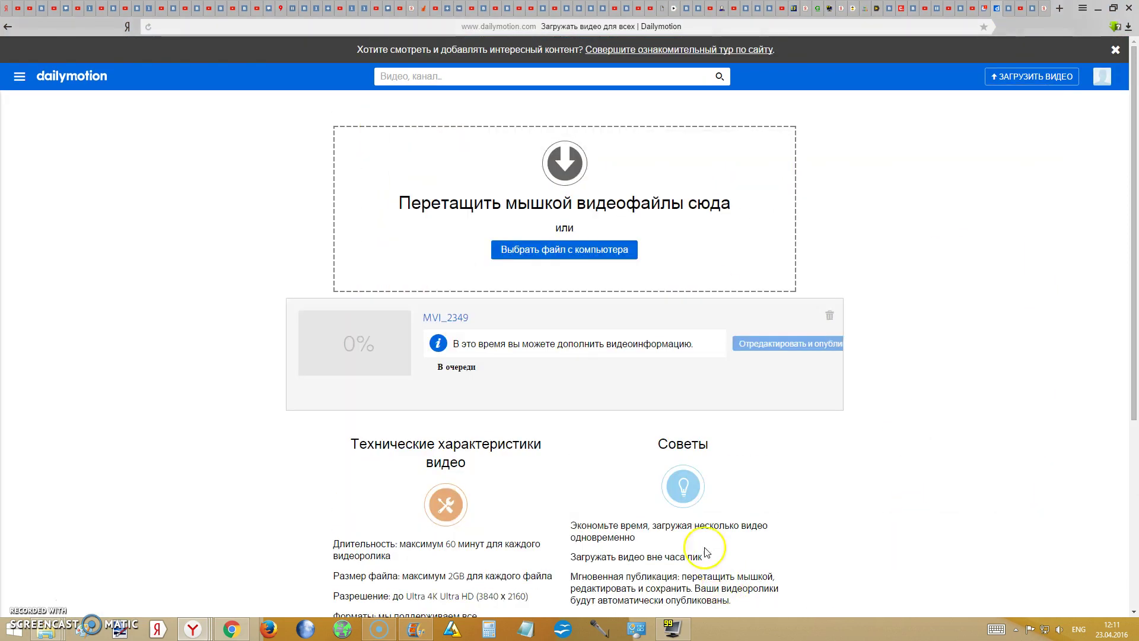
scroll(665, 443, down, 2)
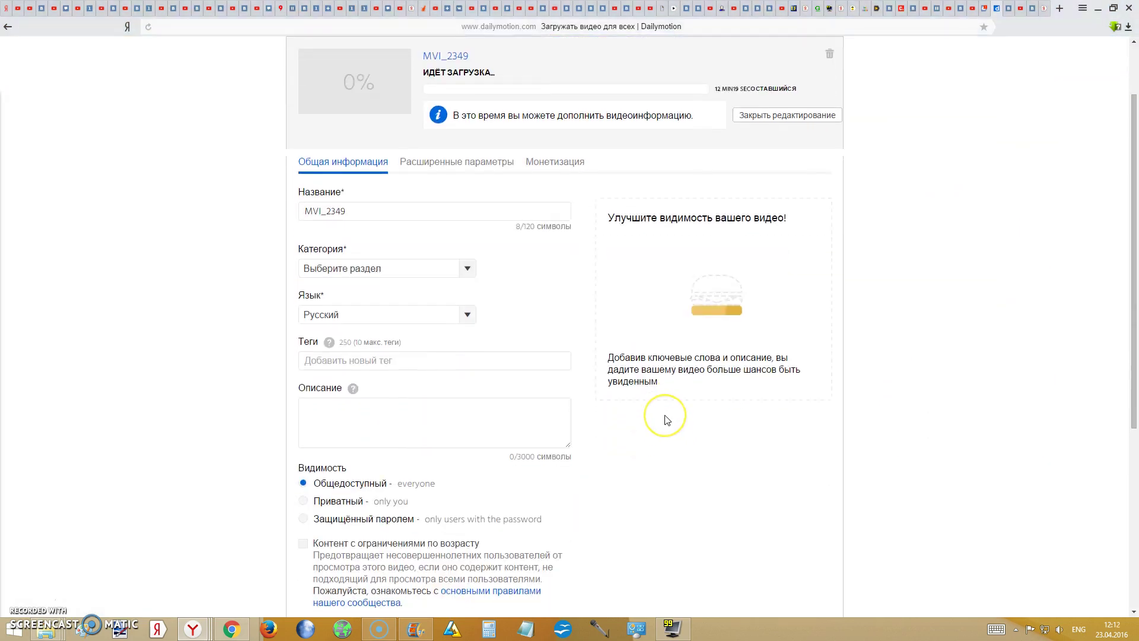
scroll(642, 406, up, 1)
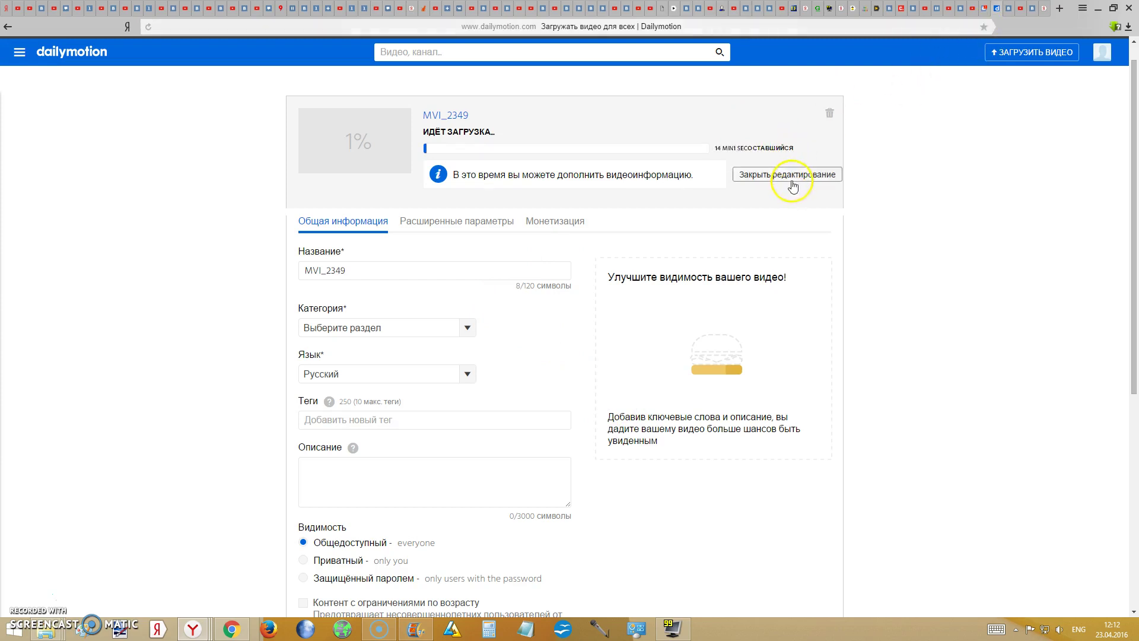
- Delete the MVI_2349 upload, then add MVI_2345 through Загрузить ещё
click(828, 114)
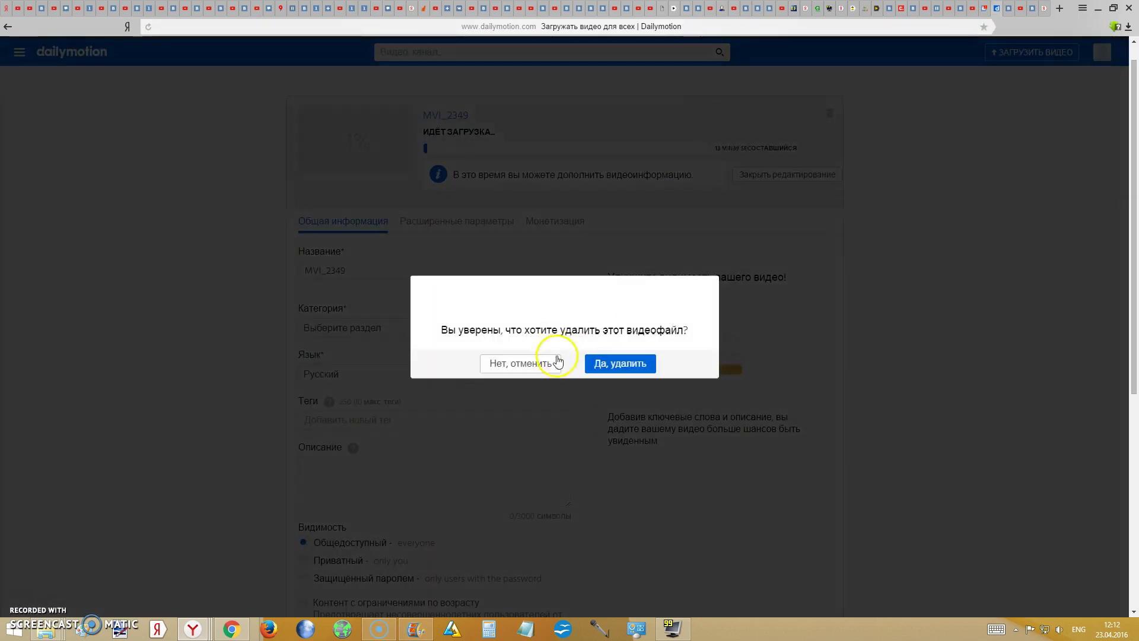
click(611, 361)
click(786, 127)
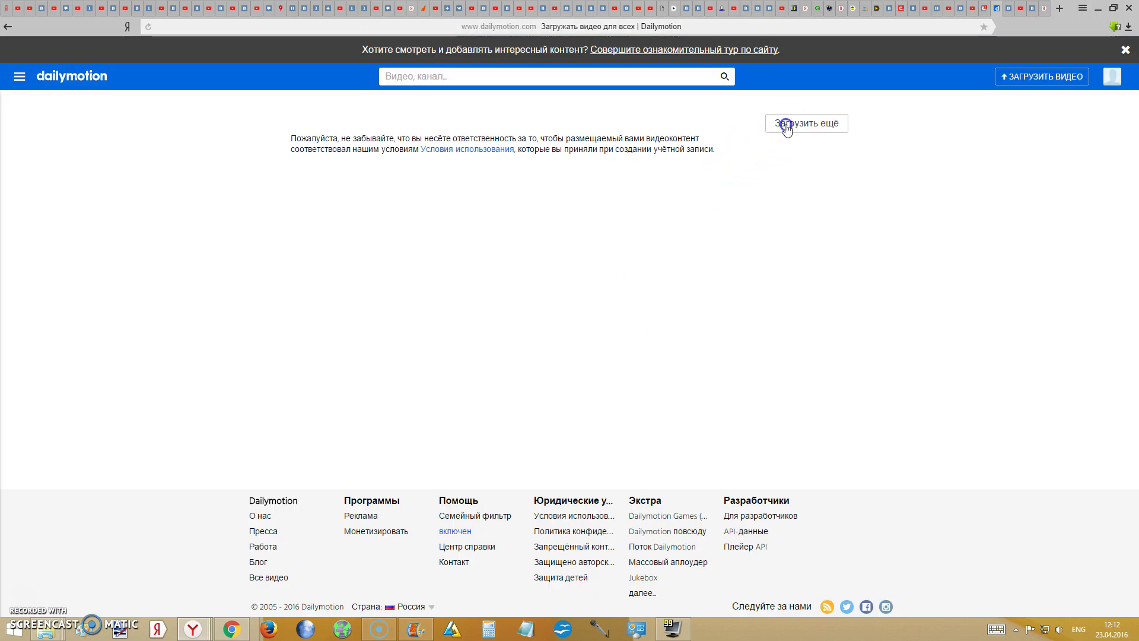
click(943, 189)
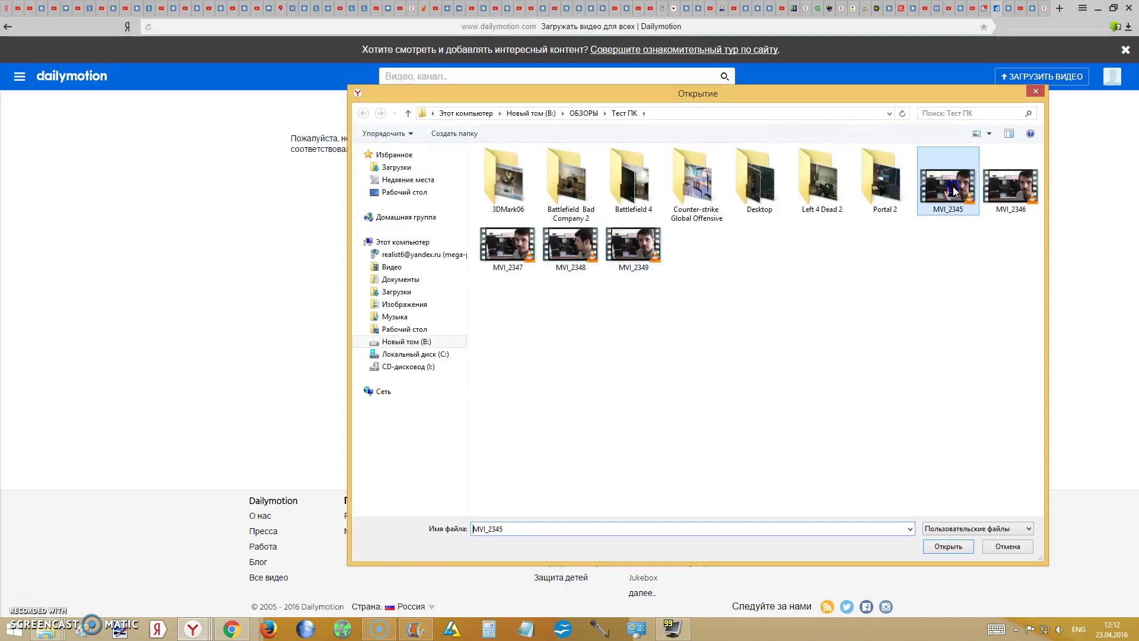
click(948, 546)
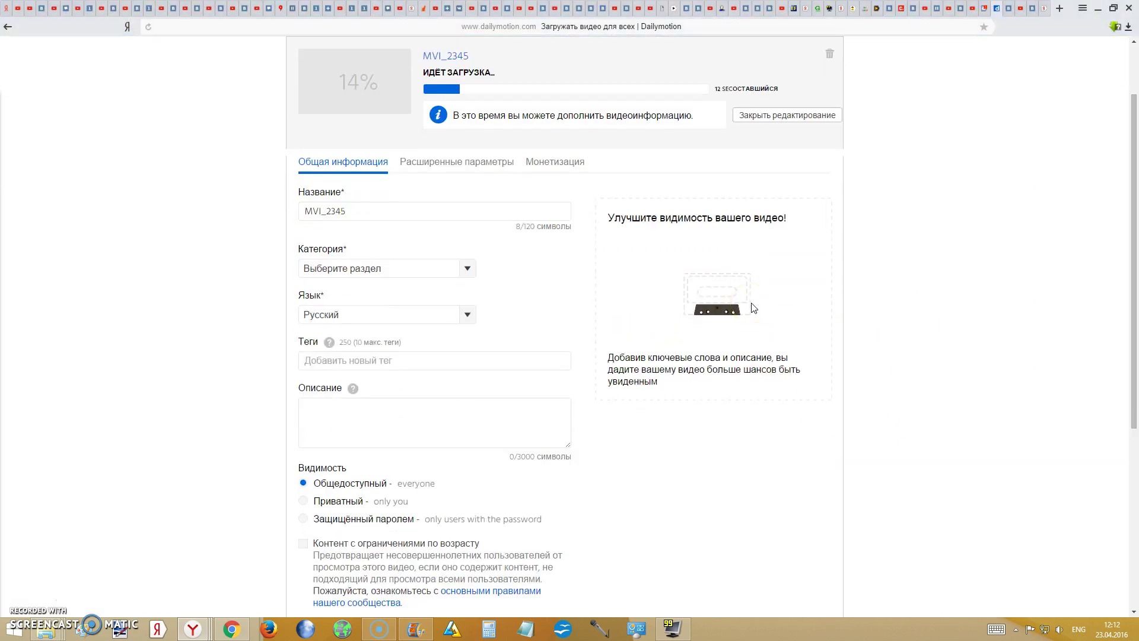
- Title MVI_2345 'Пробная загрузка на данный ресурс', set category TV, and keep language Русский
scroll(741, 320, up, 2)
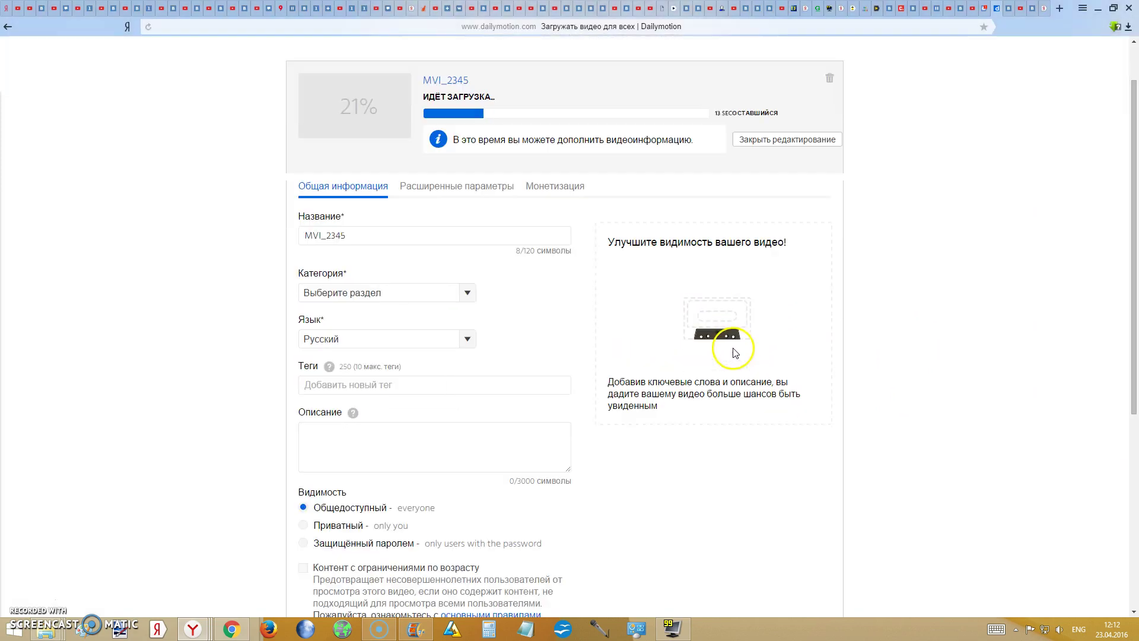
click(433, 236)
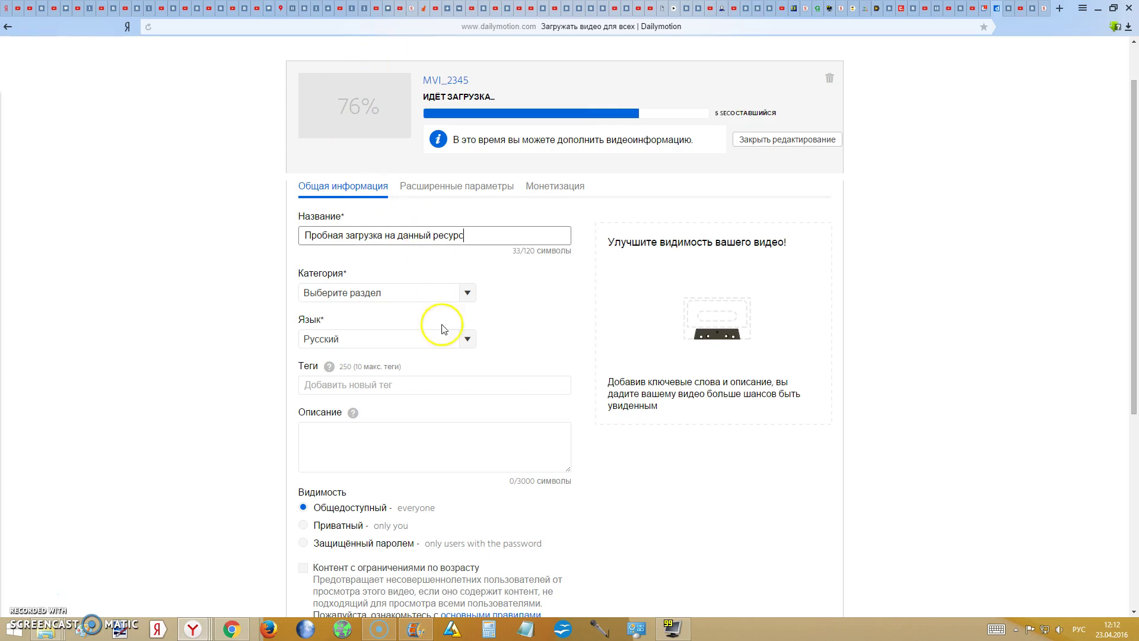
click(465, 292)
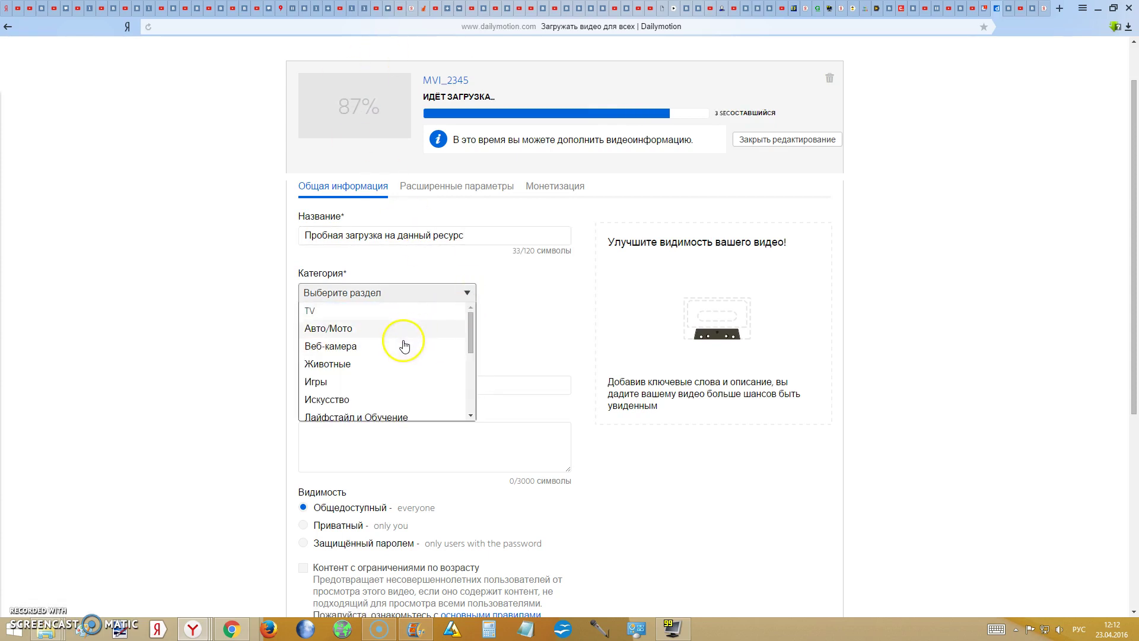
click(433, 311)
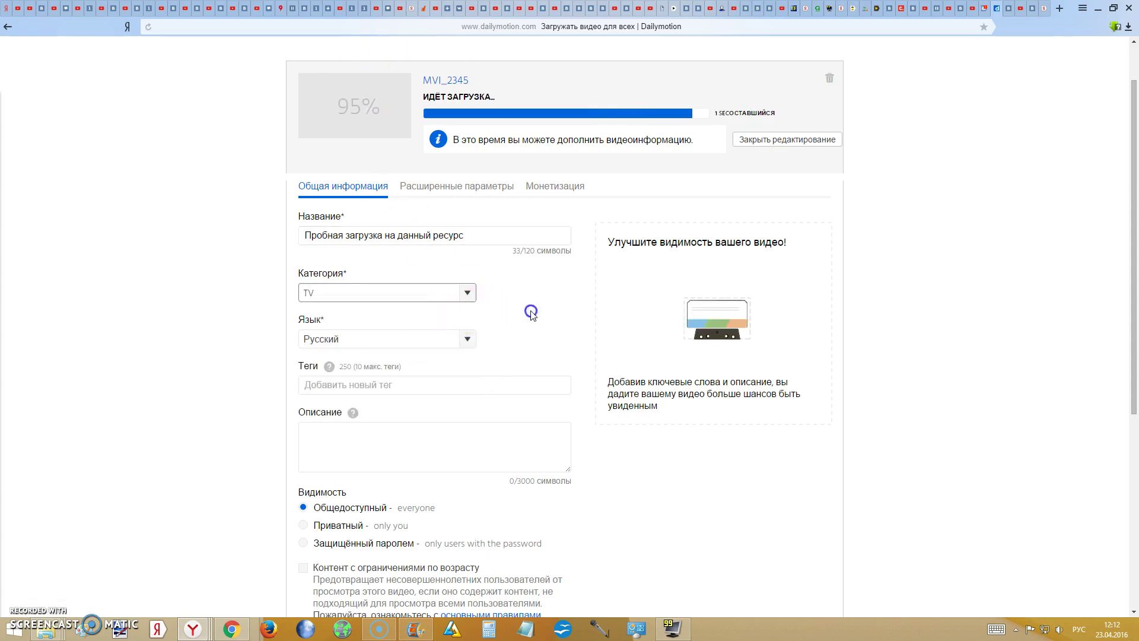
click(458, 337)
click(522, 330)
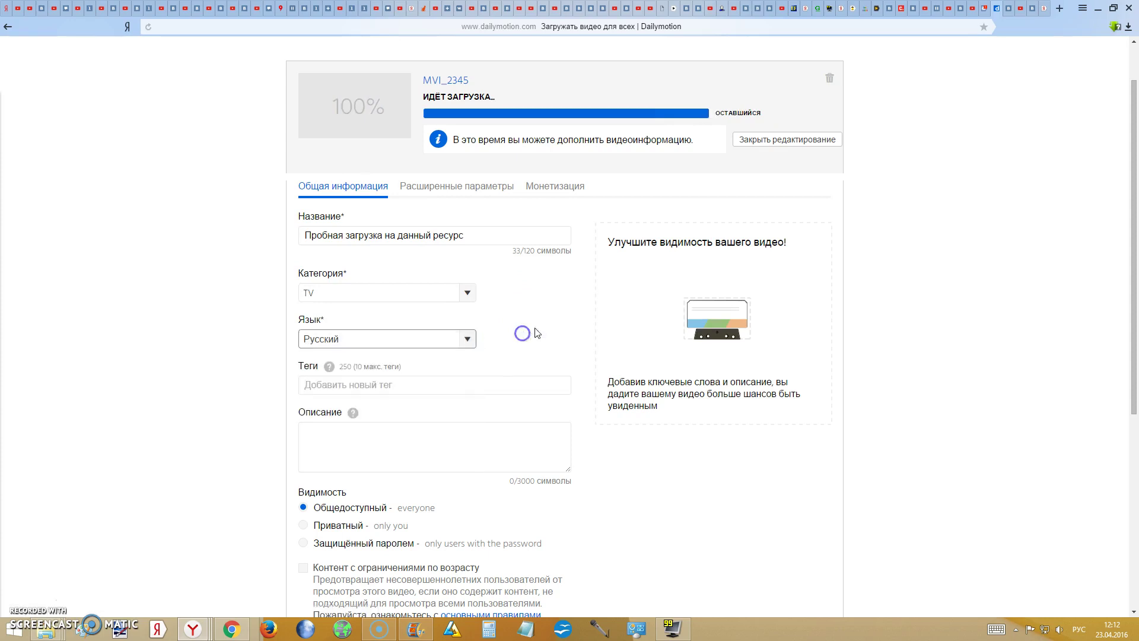
click(482, 389)
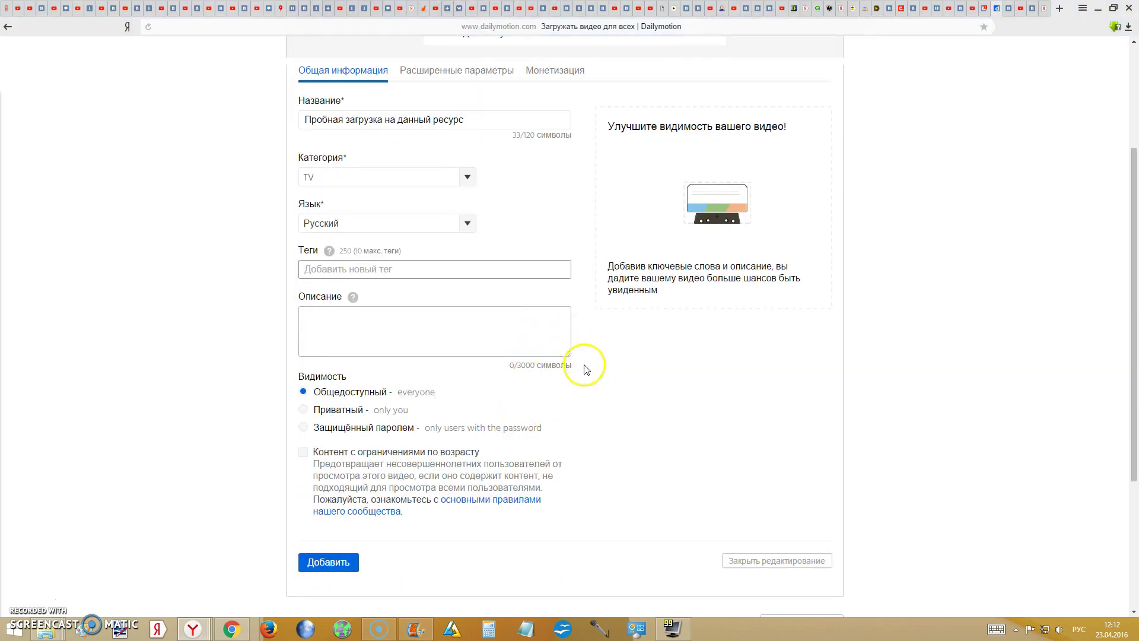
scroll(534, 397, down, 1)
scroll(516, 396, up, 2)
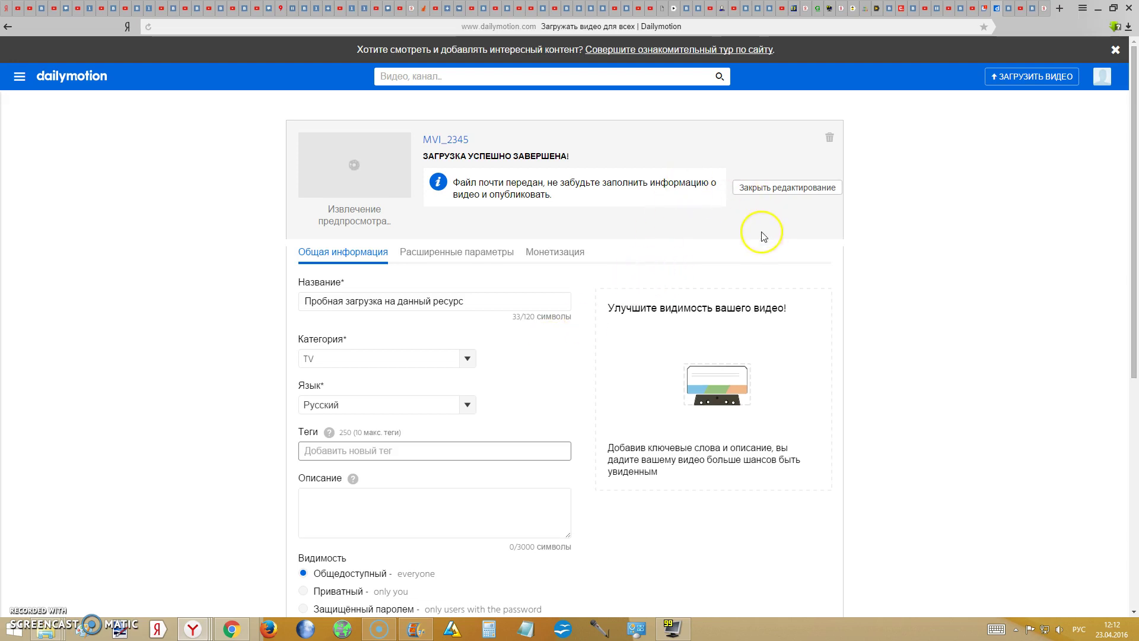
scroll(765, 249, down, 2)
scroll(765, 260, down, 3)
- Publish and save the video's details
click(346, 452)
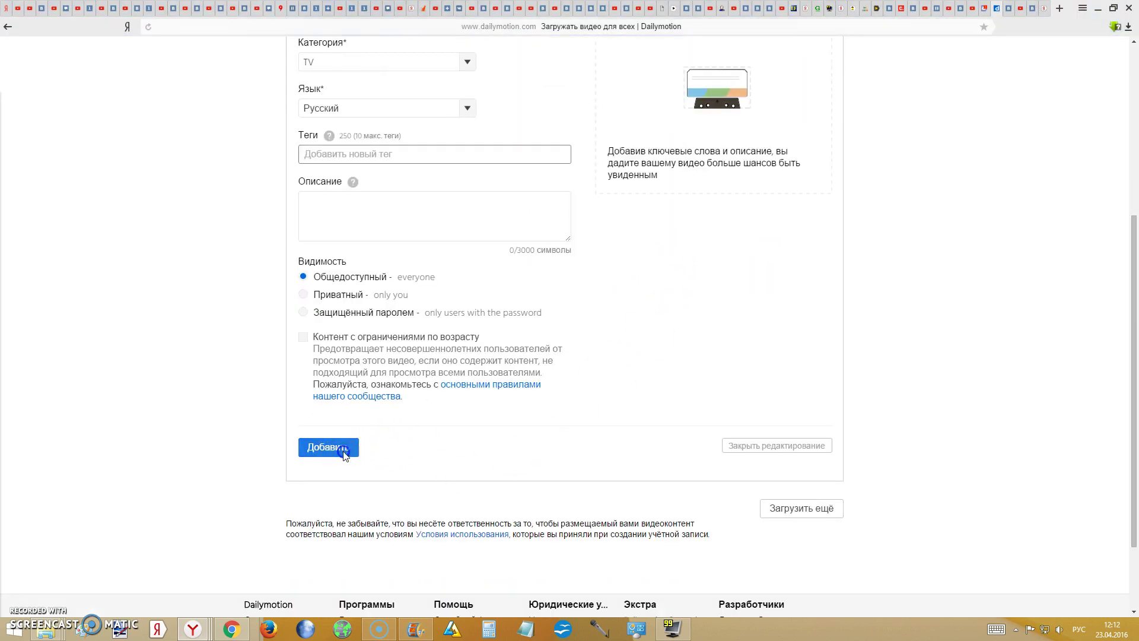
scroll(521, 478, up, 2)
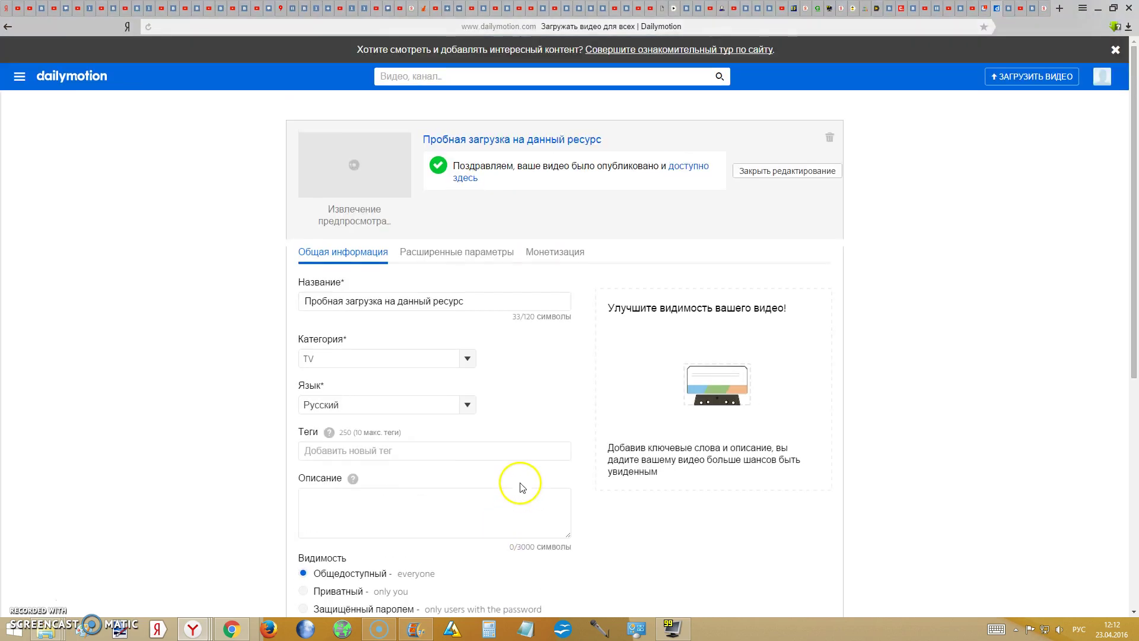
scroll(522, 486, down, 6)
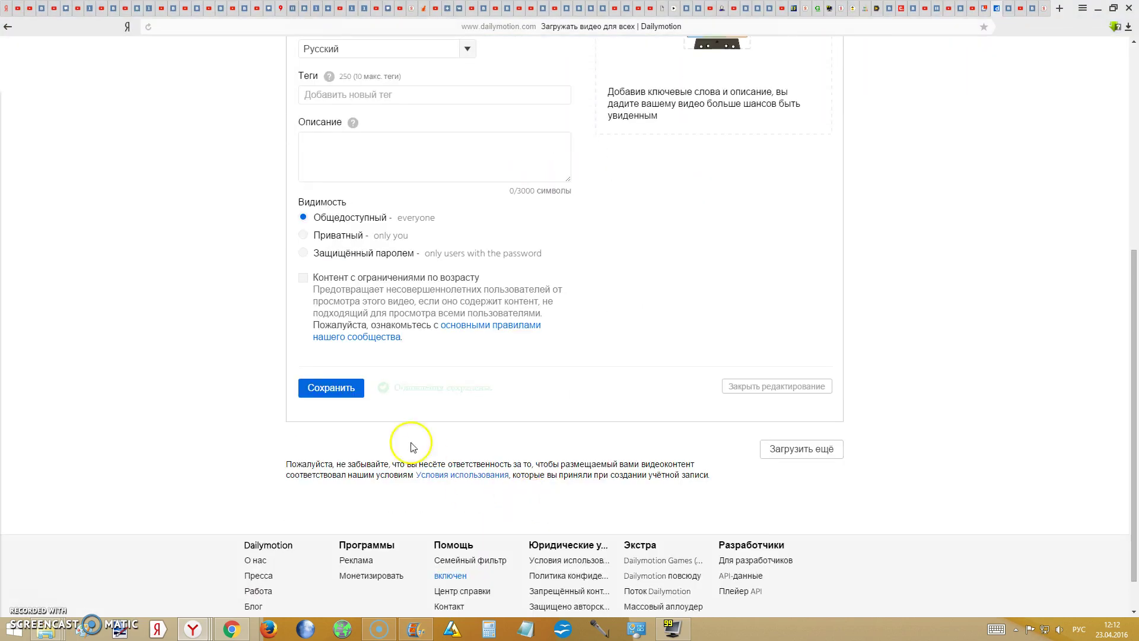
click(349, 391)
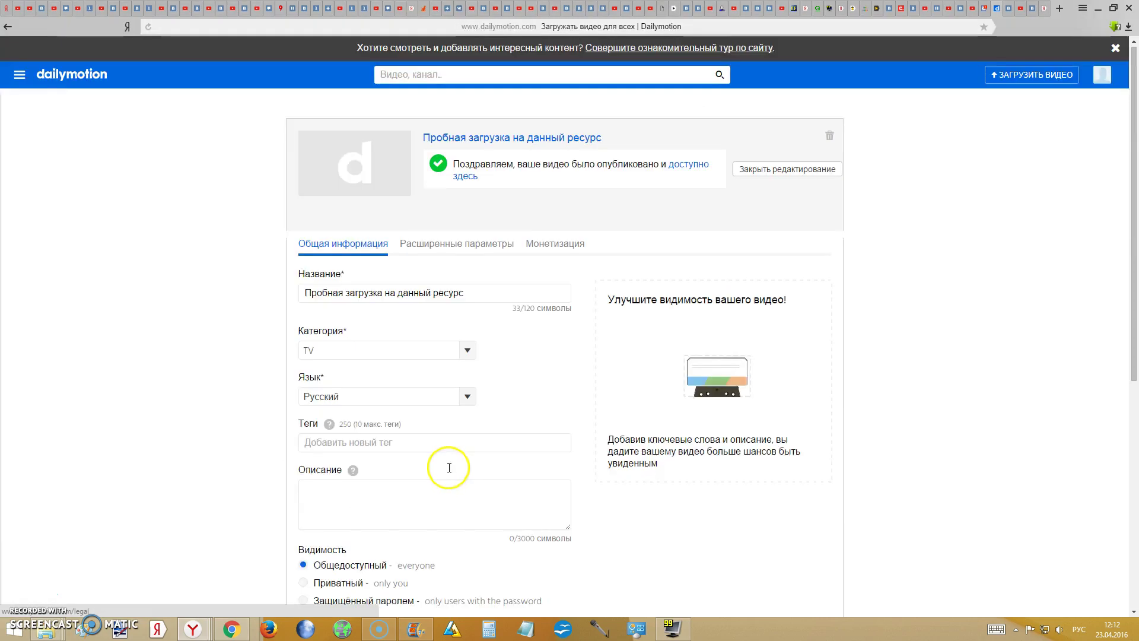
scroll(458, 453, up, 2)
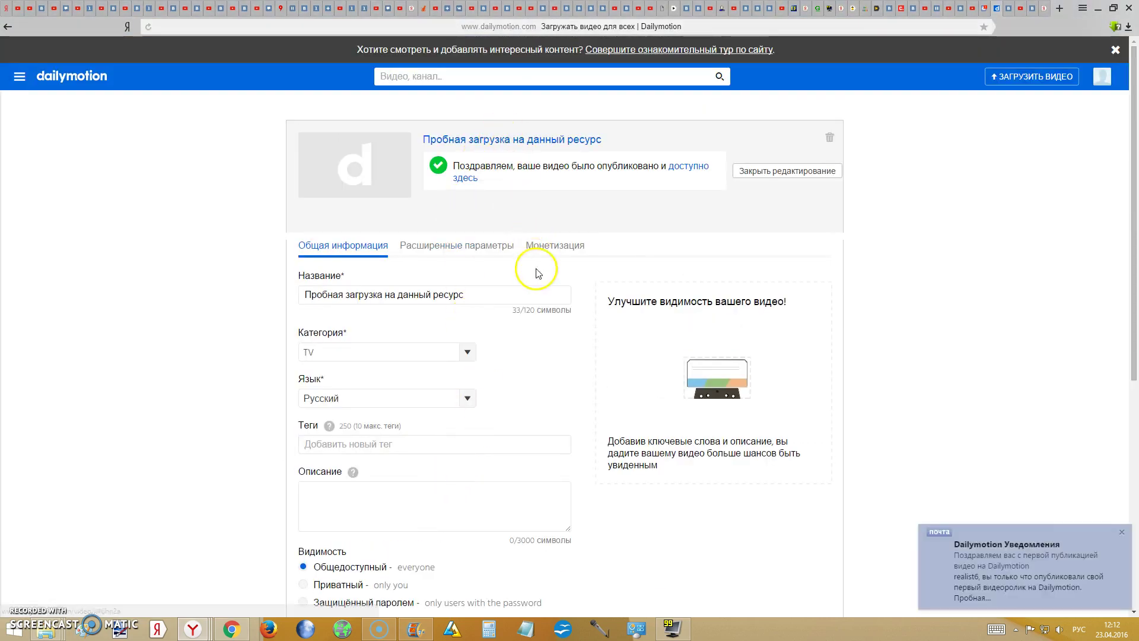
- Open the video's watch page, pause and rewind it, and select its URL x46hn2a
click(548, 143)
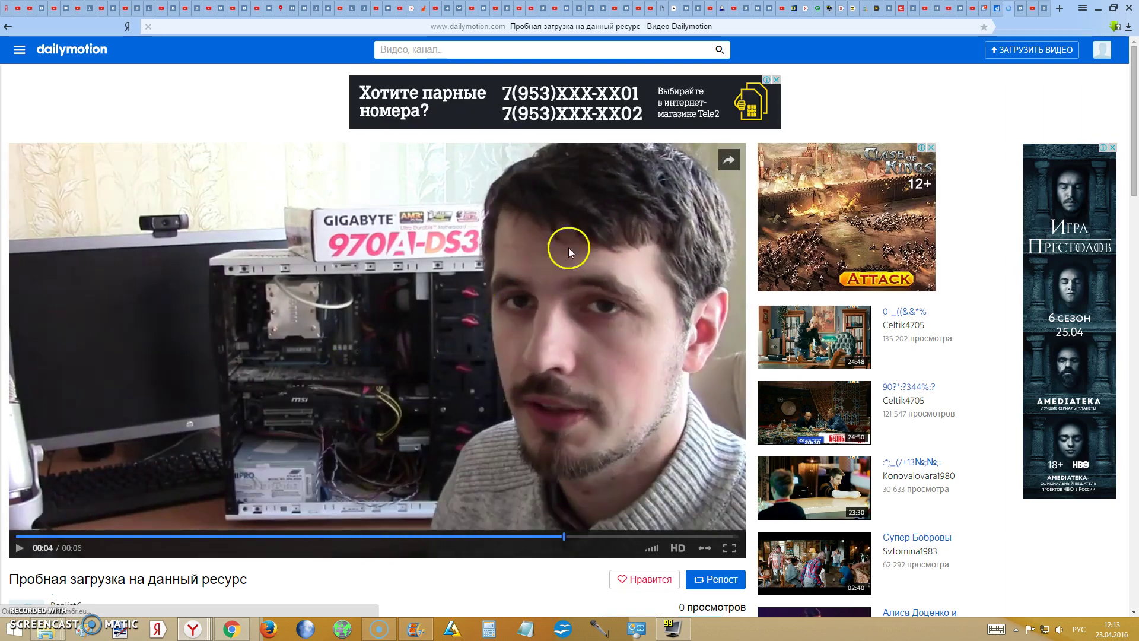
scroll(483, 279, down, 2)
click(511, 290)
scroll(509, 294, up, 2)
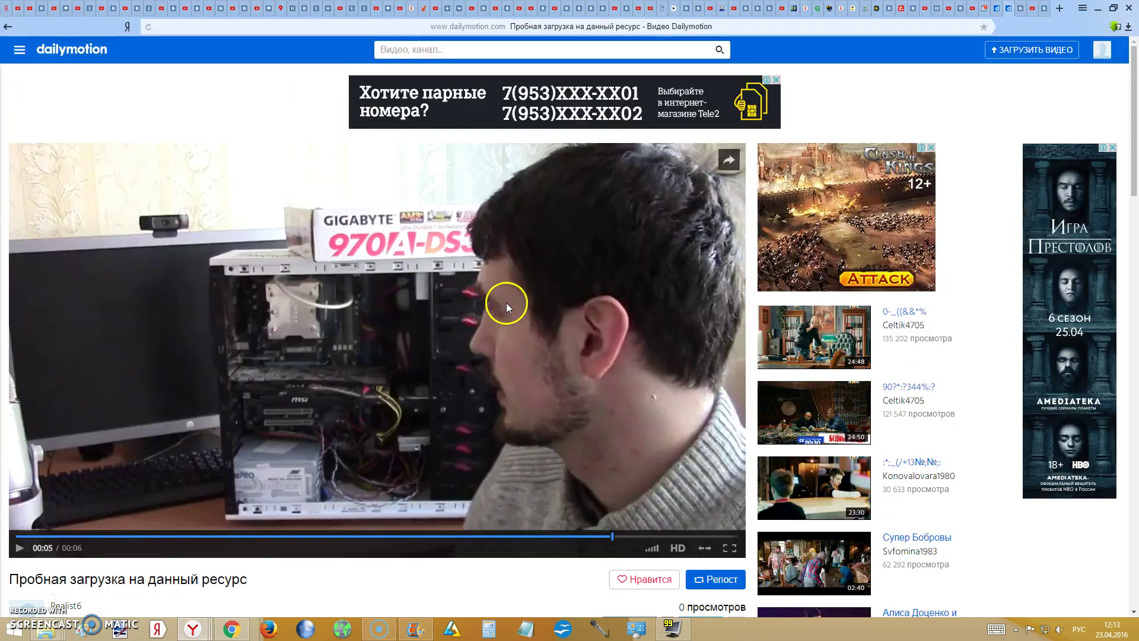
scroll(507, 303, down, 2)
scroll(496, 357, up, 1)
scroll(491, 350, down, 1)
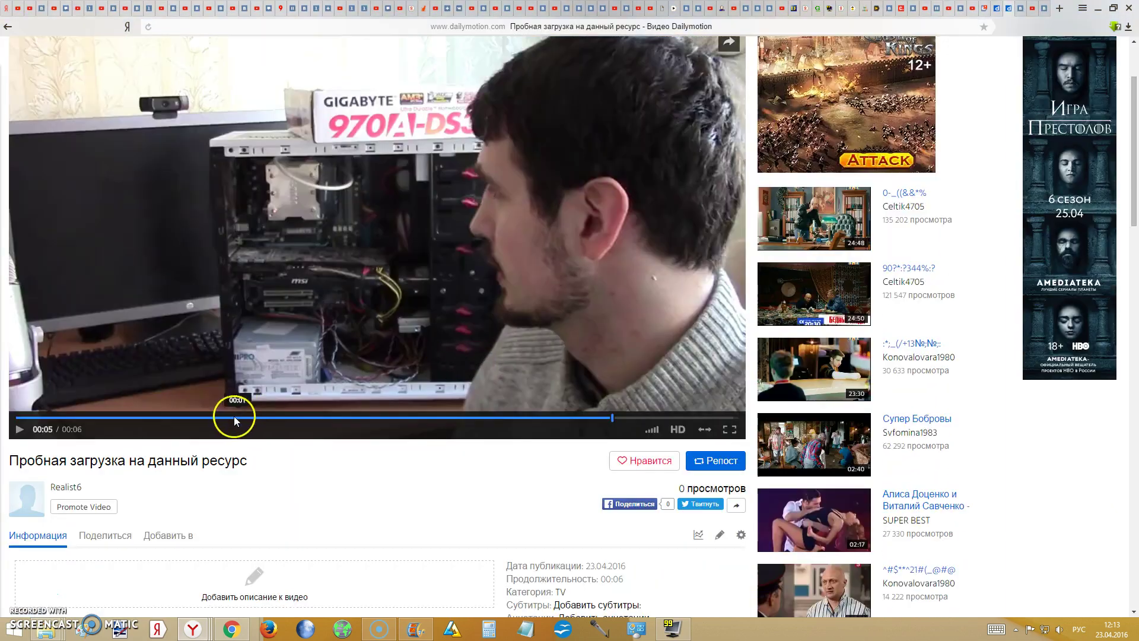
click(80, 418)
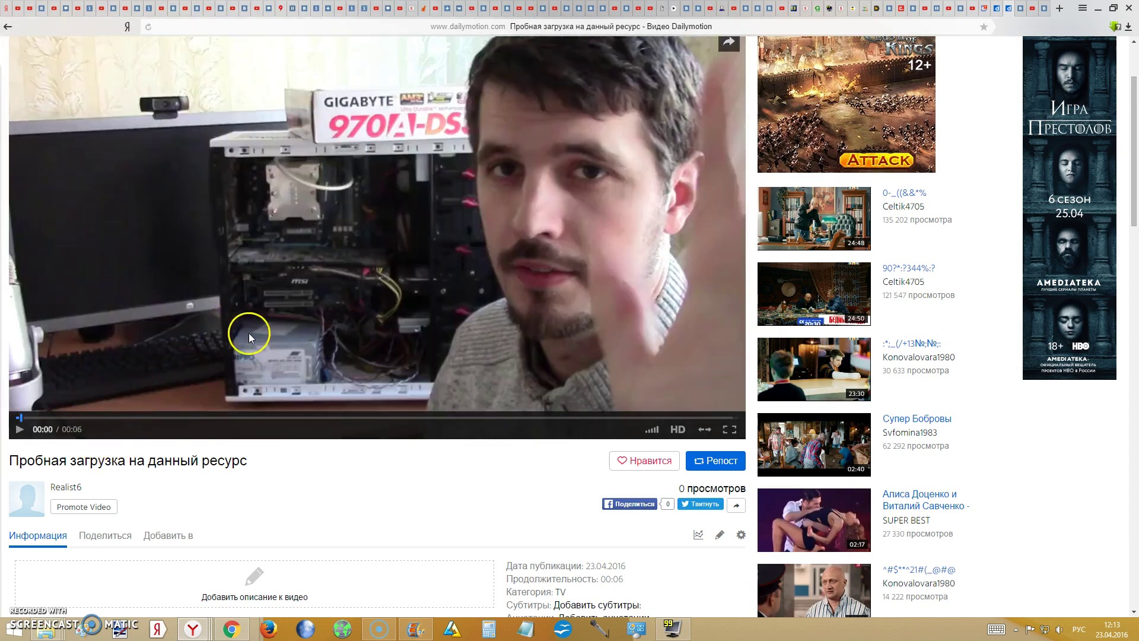
scroll(301, 365, up, 2)
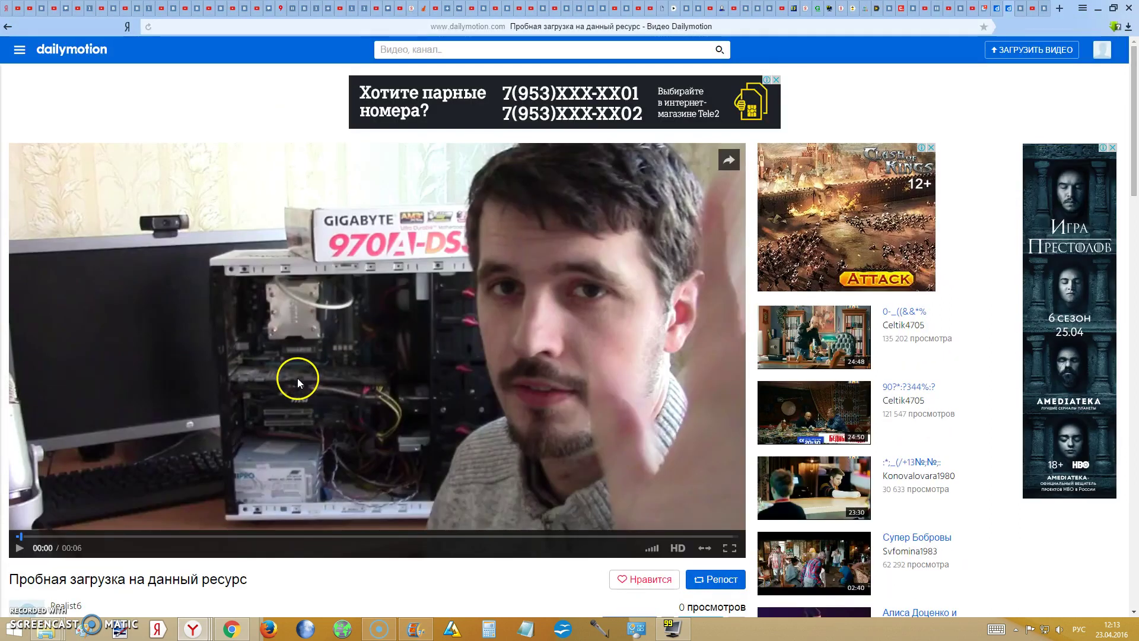
scroll(297, 382, down, 3)
scroll(303, 403, up, 3)
scroll(356, 308, down, 1)
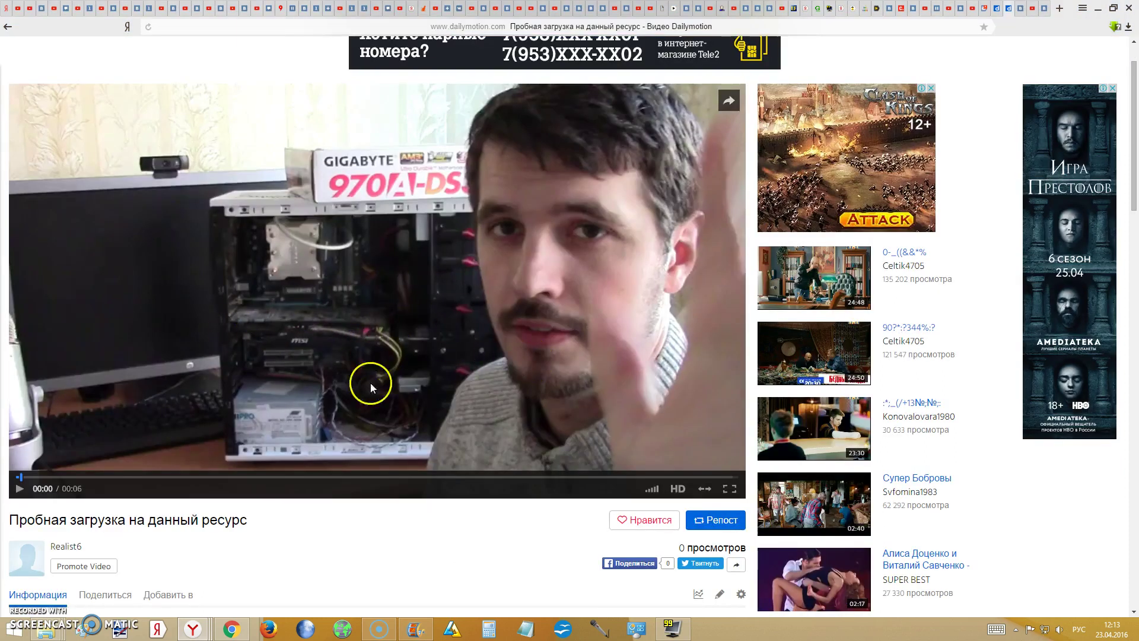
scroll(379, 396, up, 1)
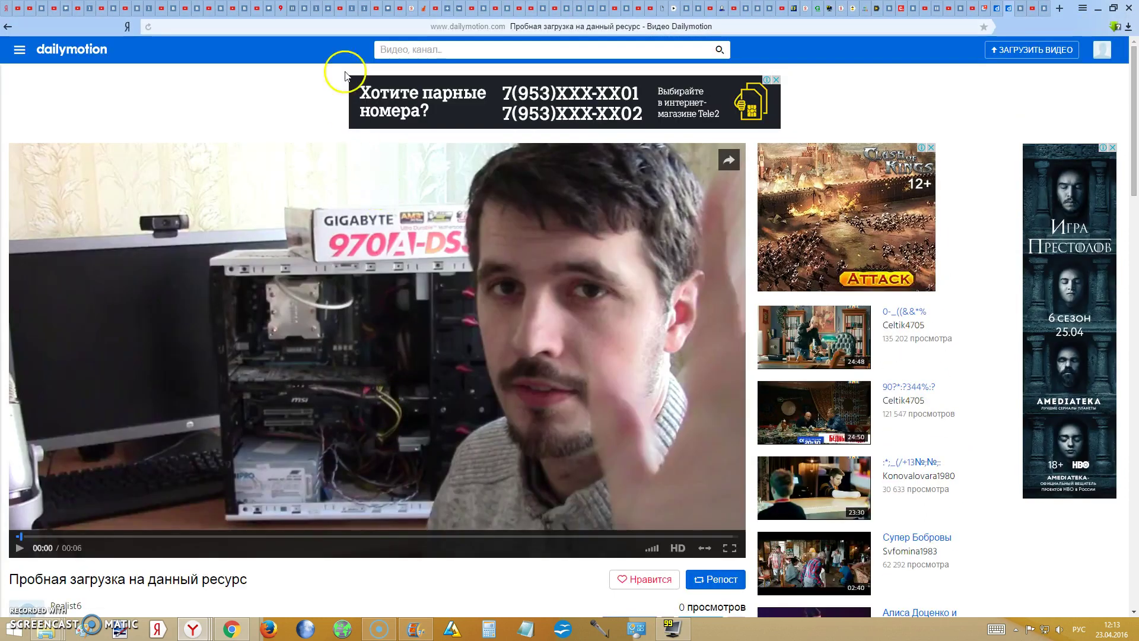
click(576, 28)
key(ctrl+c)
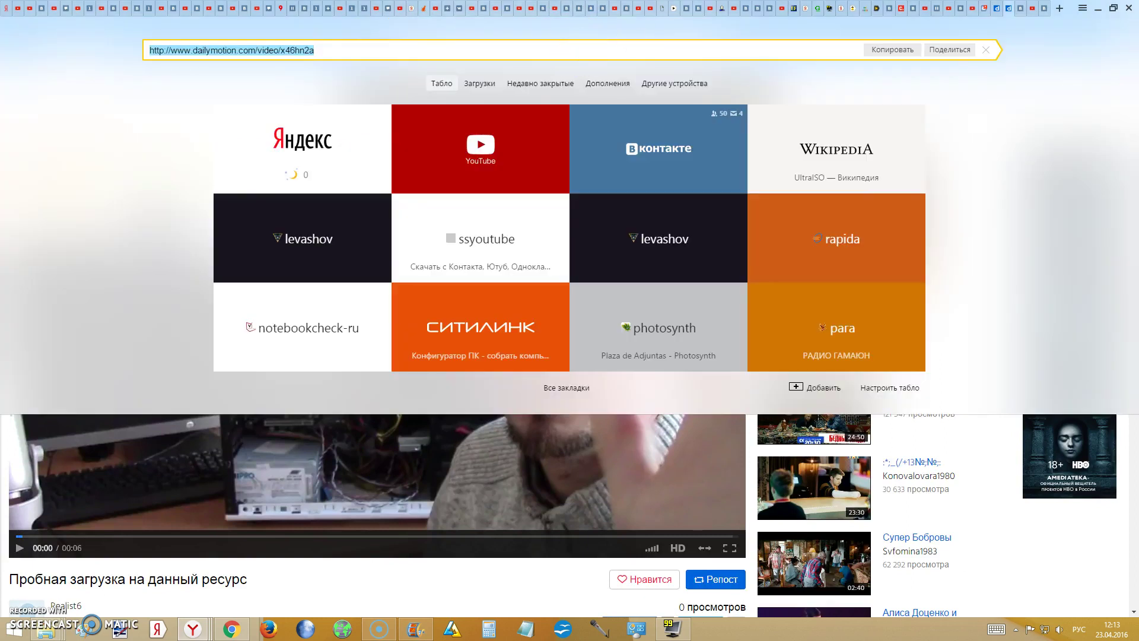
- In the VKontakte tab's video catalog, start adding a new video with Добавить видеоролик
click(1045, 8)
scroll(935, 122, up, 10)
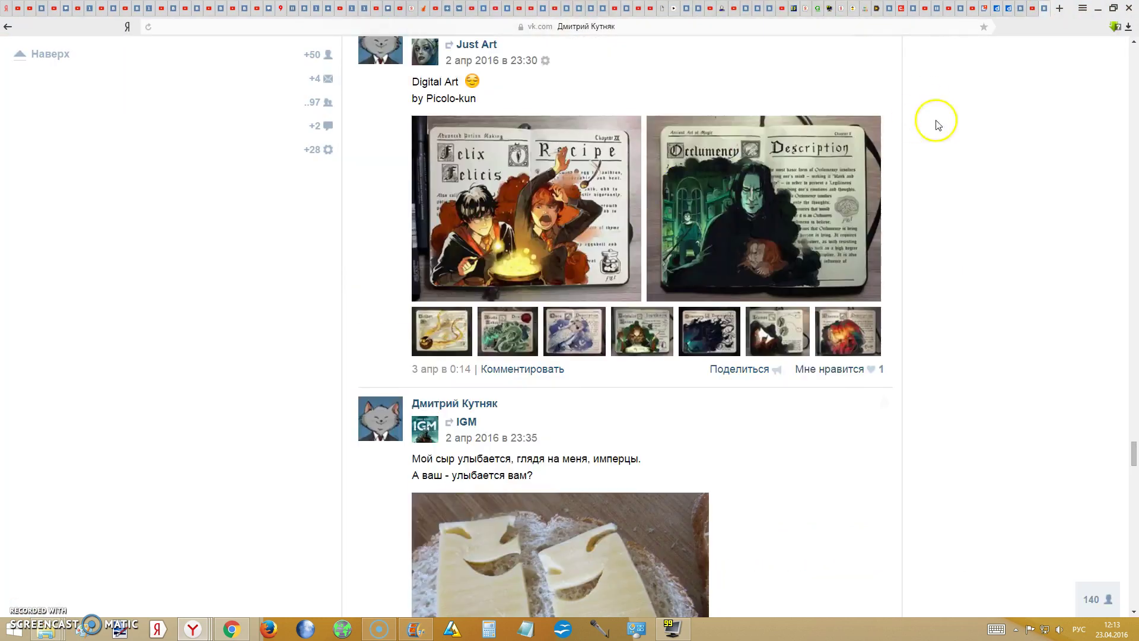
drag(1133, 421, 1127, 117)
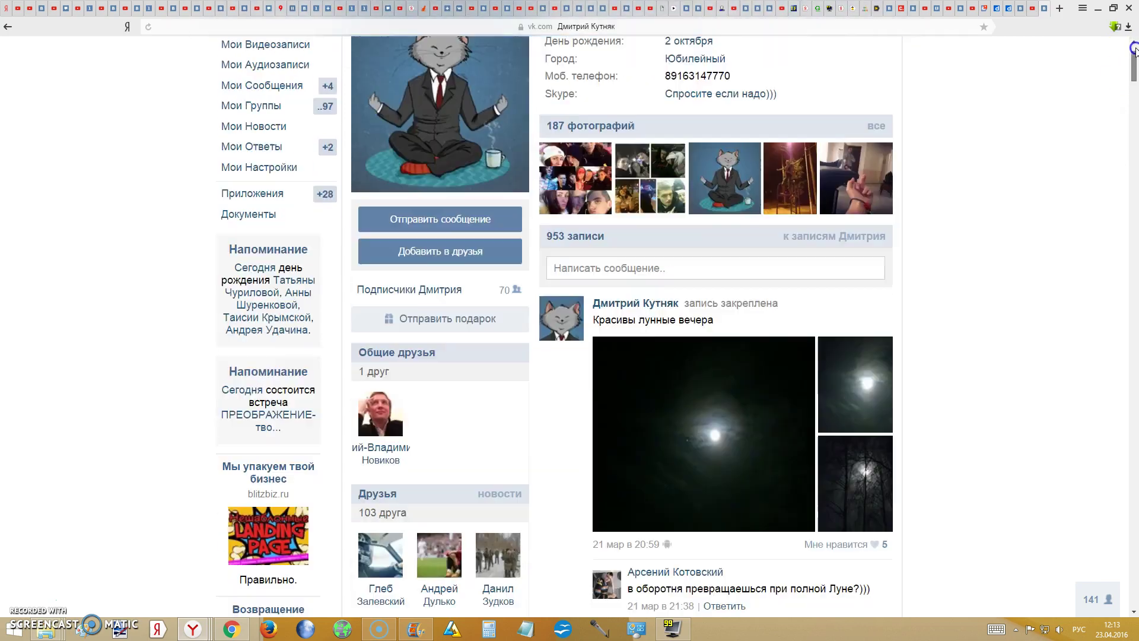
scroll(246, 138, up, 2)
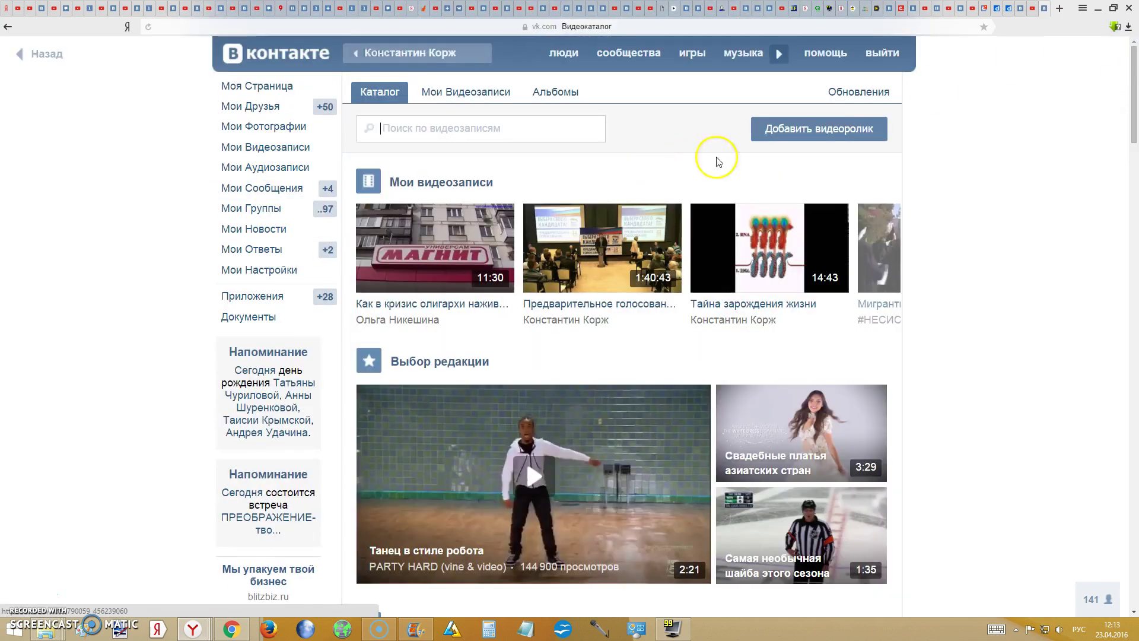
click(824, 133)
- Paste the Dailymotion video link into VKontakte's add-from-another-site form and review the auto-filled title and description
click(552, 349)
key(ctrl+v)
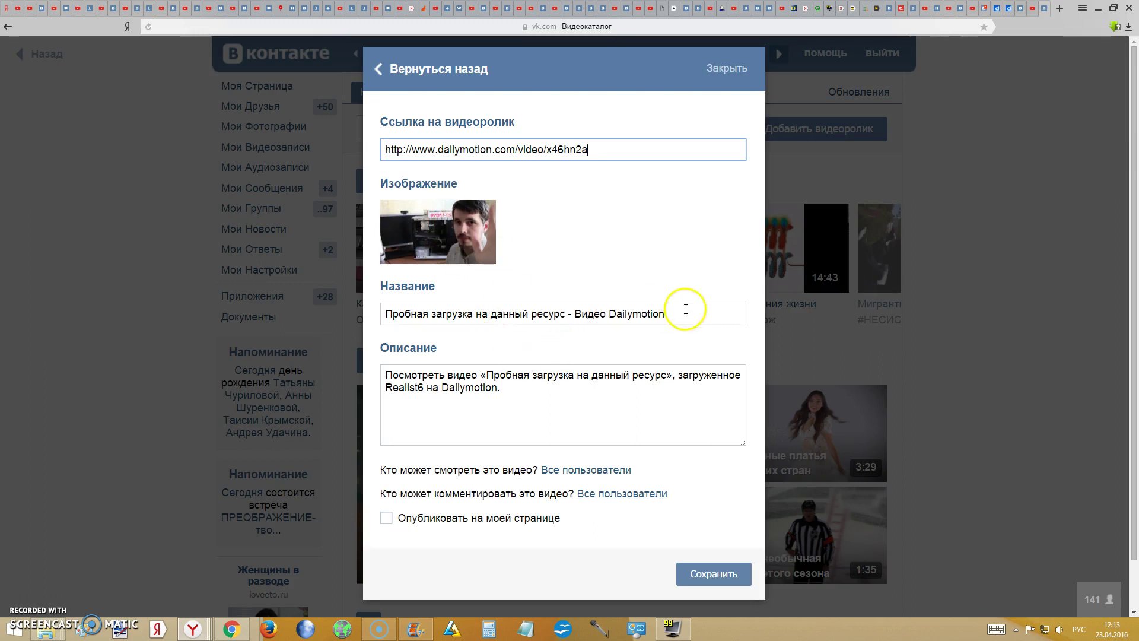
triple_click(686, 309)
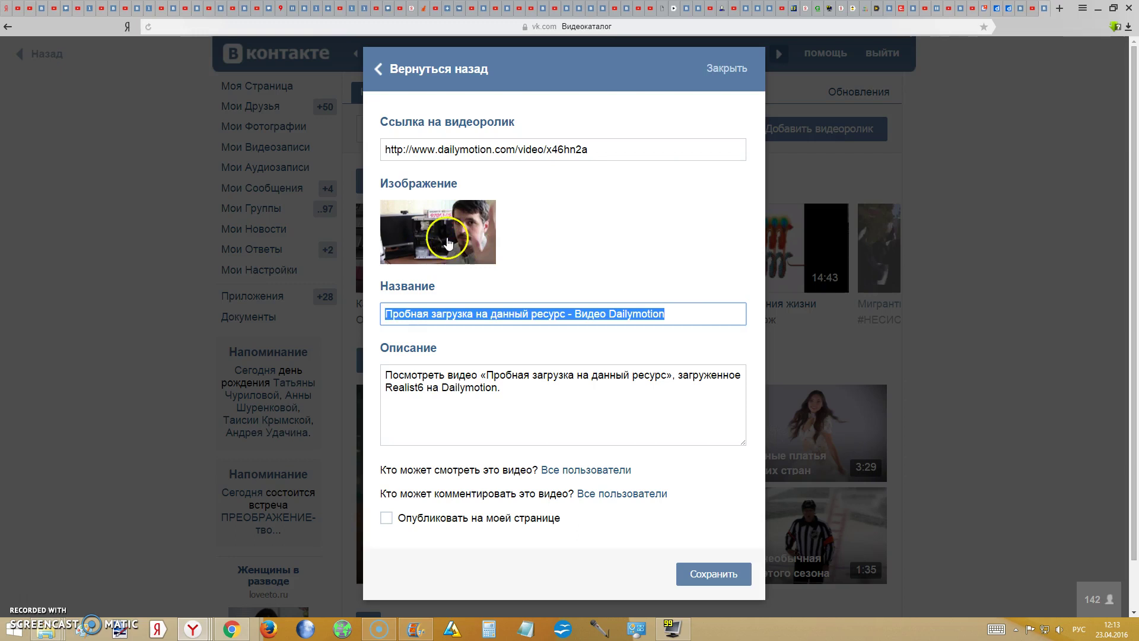
click(419, 226)
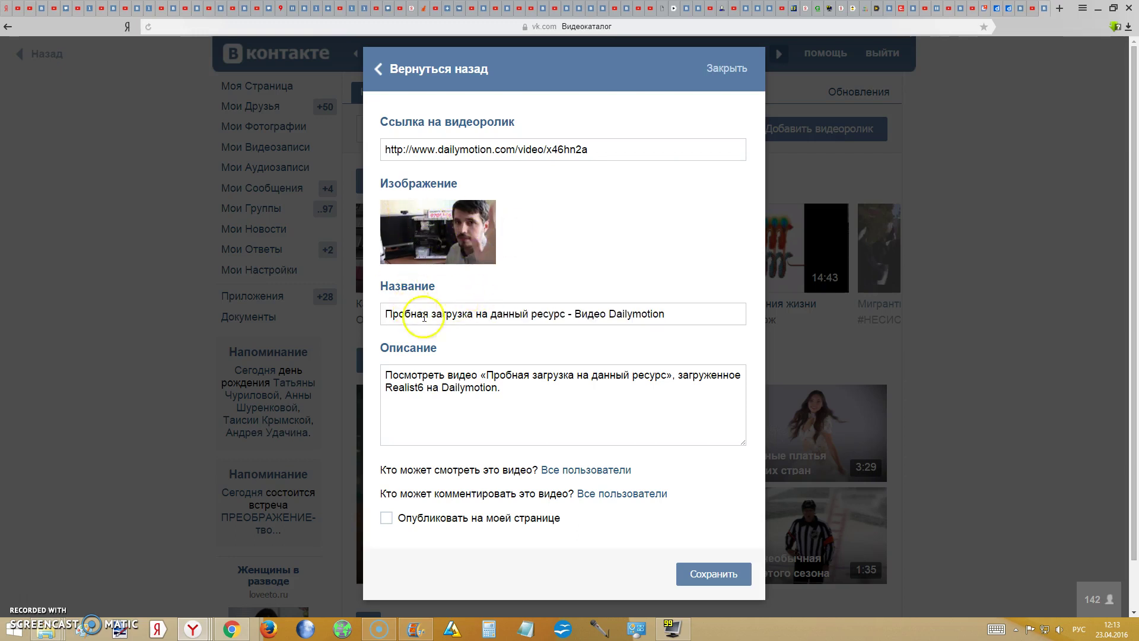
triple_click(439, 315)
drag(564, 155, 589, 155)
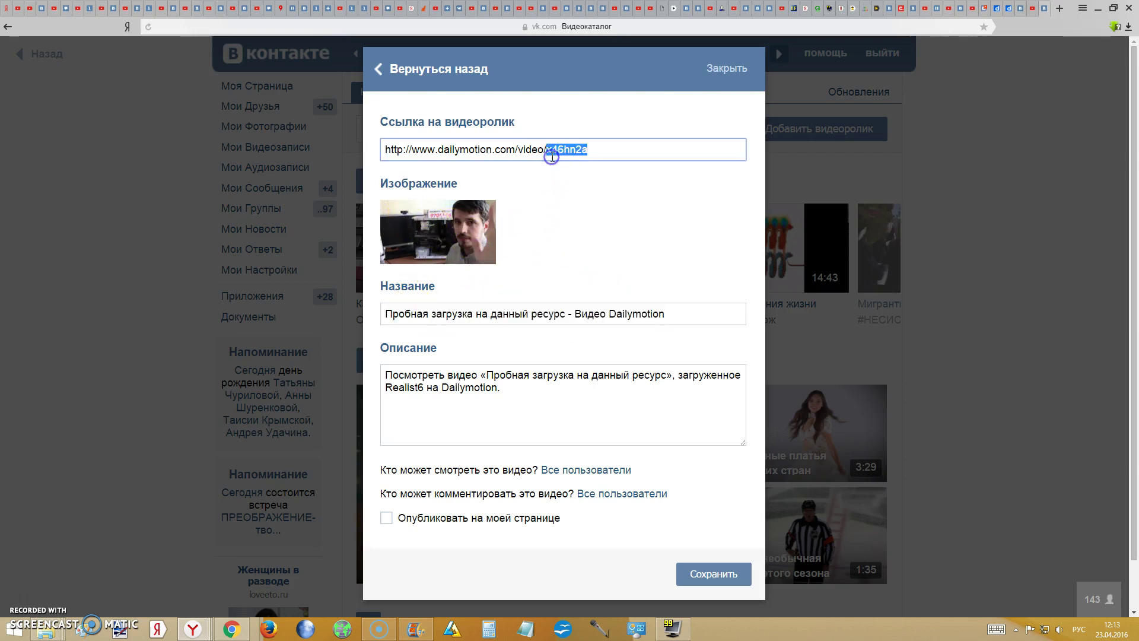
drag(544, 386, 566, 398)
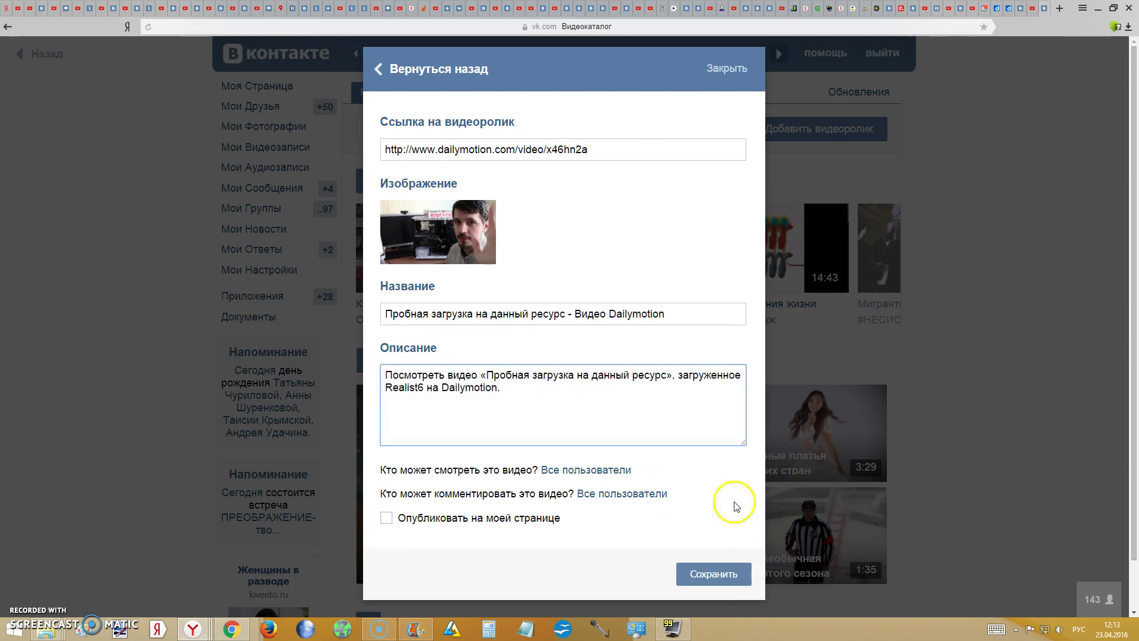
- Close the add-video form and return to the Dailymotion upload editing page
click(727, 70)
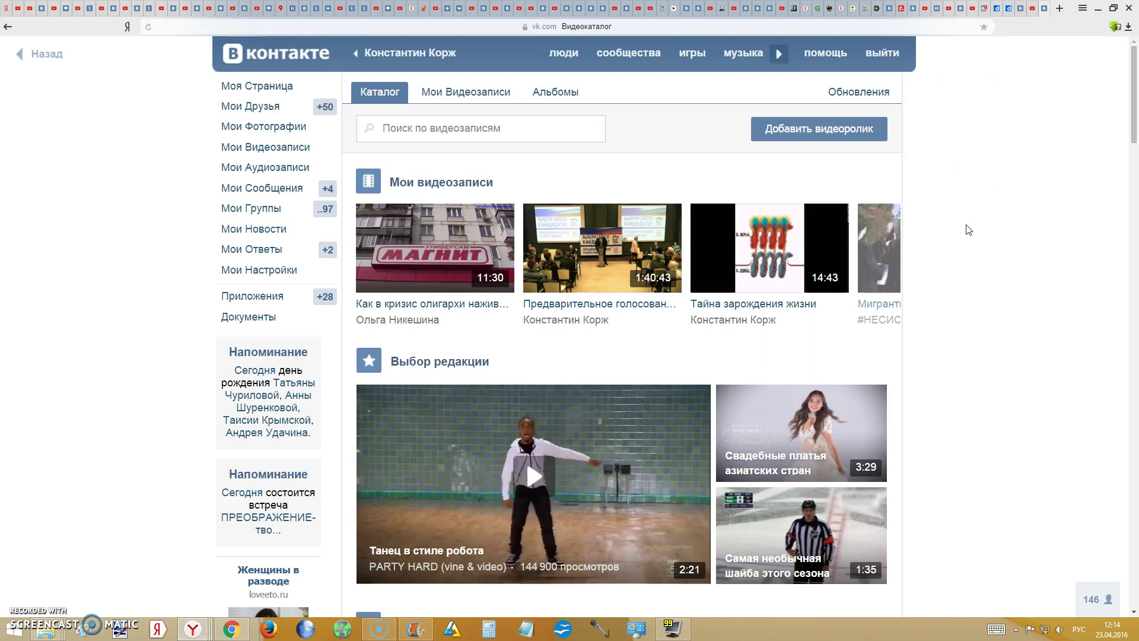
click(1019, 9)
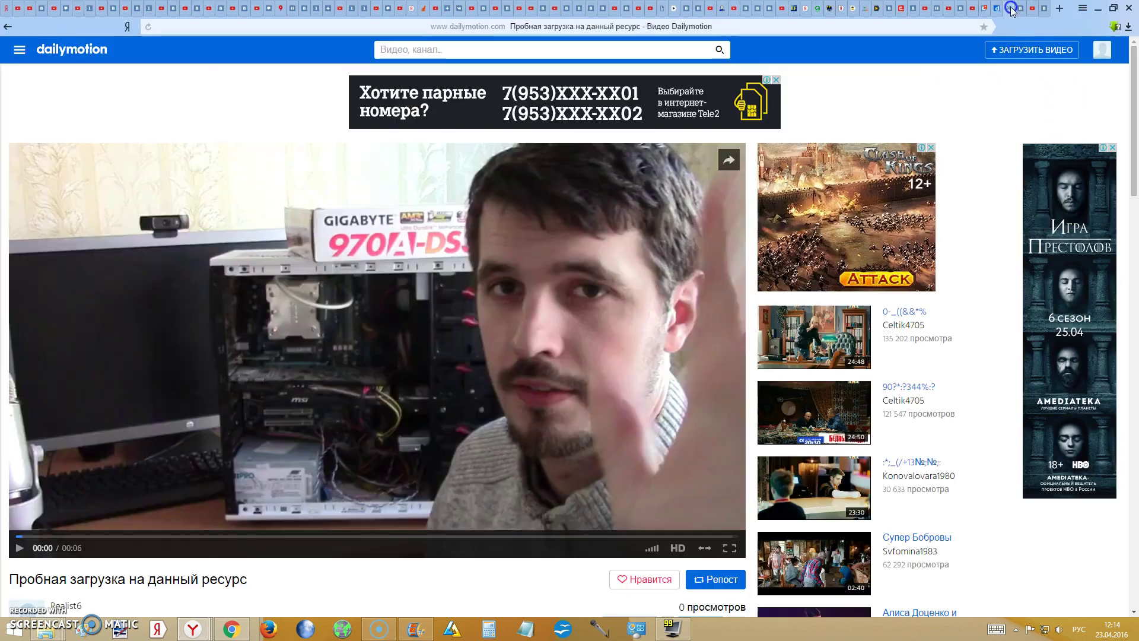
click(996, 9)
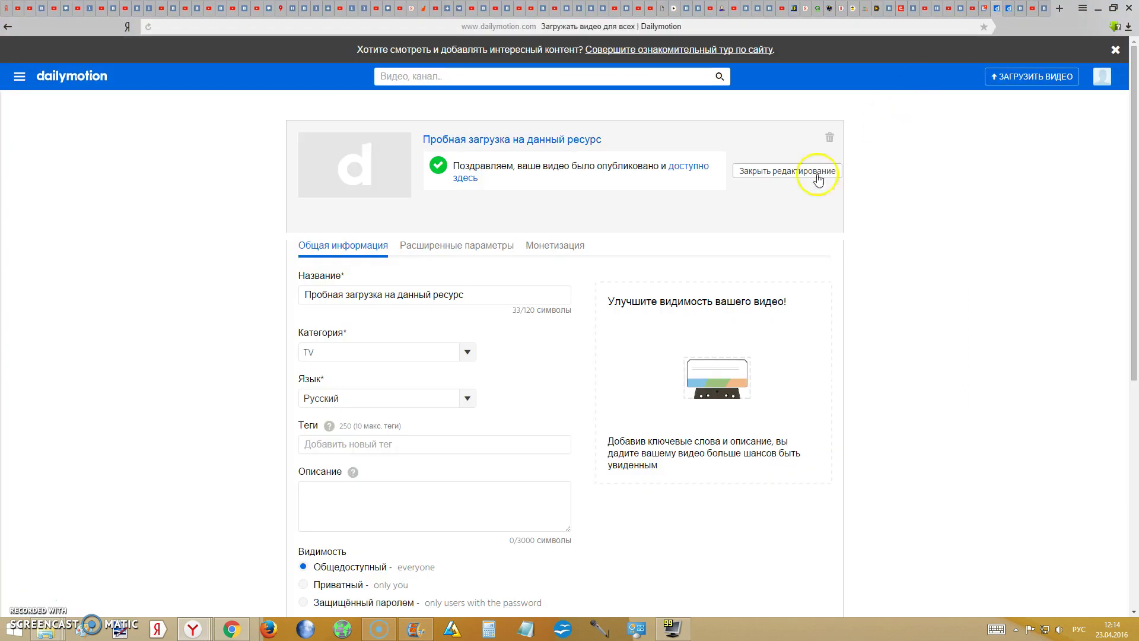